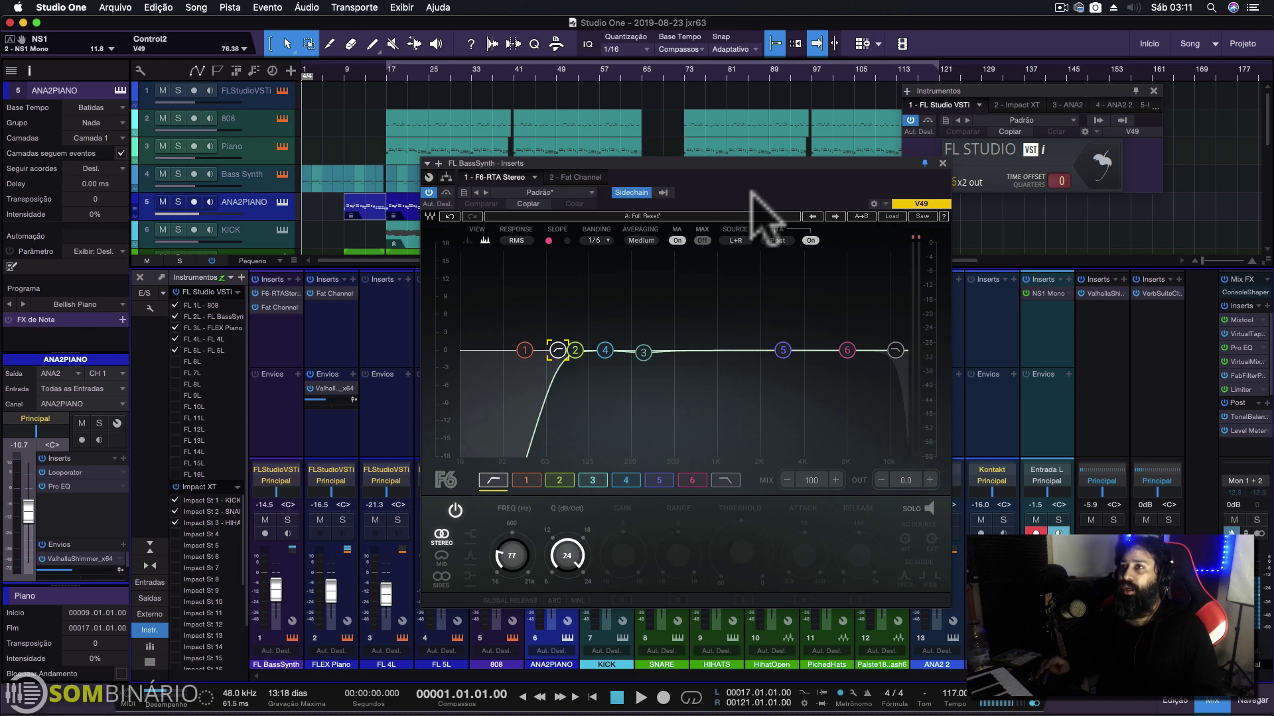
Step: Close the F6-RTA insert window of the FL BassSynth channel and open the FL Studio VSTi editor
{"action": "left_click_drag", "start_coordinate": [750, 190], "coordinate": [650, 186]}
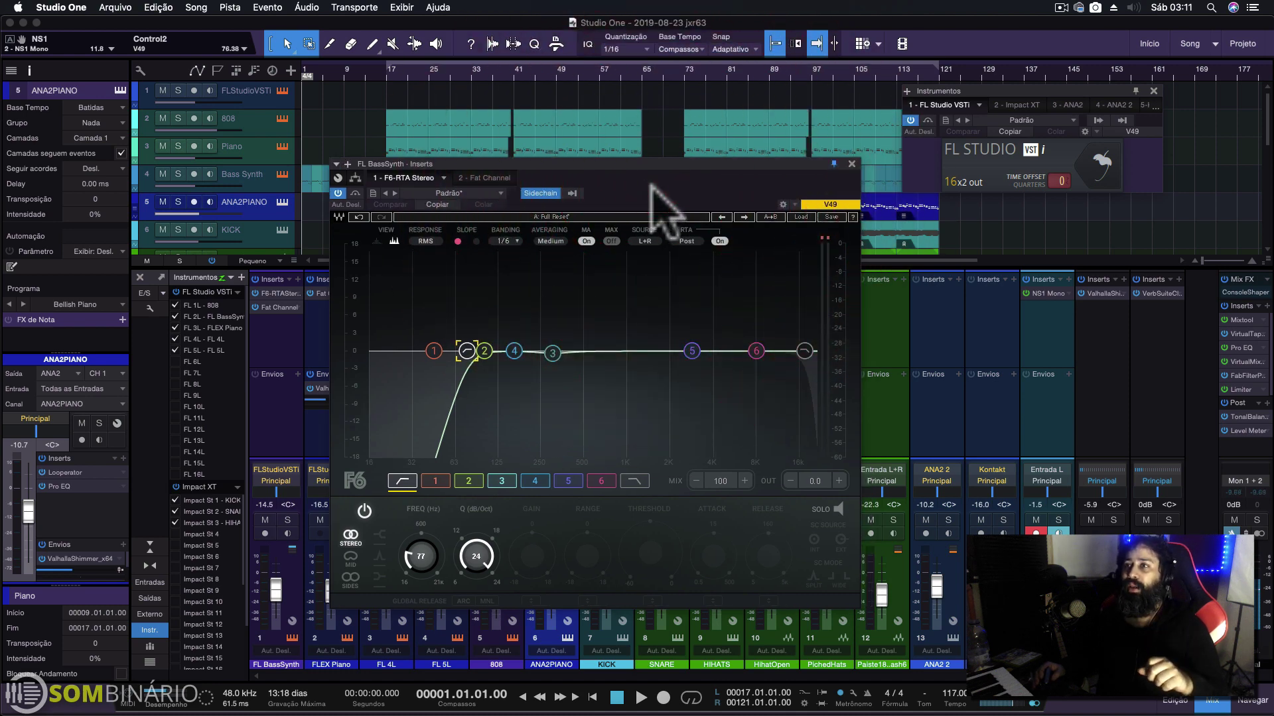
{"action": "left_click_drag", "start_coordinate": [651, 185], "coordinate": [652, 190]}
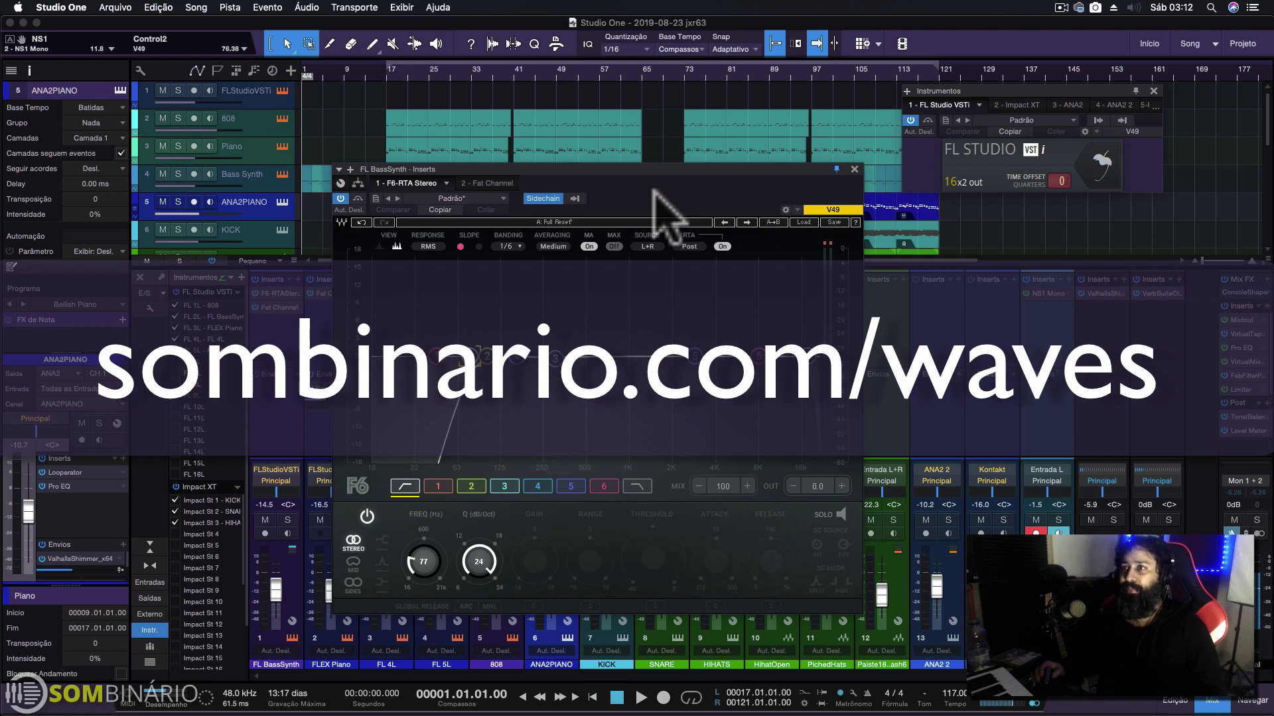
{"action": "left_click", "coordinate": [854, 169]}
{"action": "left_click", "coordinate": [1094, 164]}
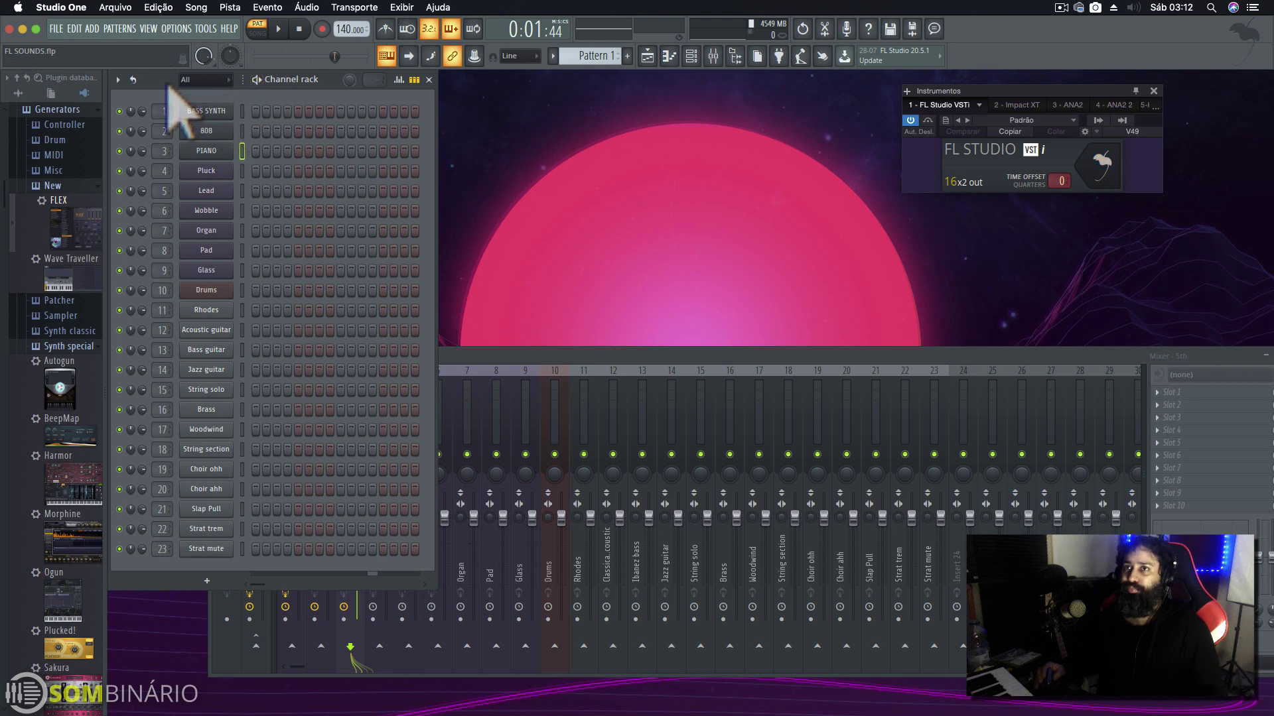
Step: View the FLEX instruments of the BASS SYNTH, 808 and PIANO channels in the channel rack, one after another
{"action": "left_click_drag", "start_coordinate": [167, 85], "coordinate": [255, 122]}
{"action": "left_click", "coordinate": [292, 147]}
{"action": "left_click", "coordinate": [603, 193]}
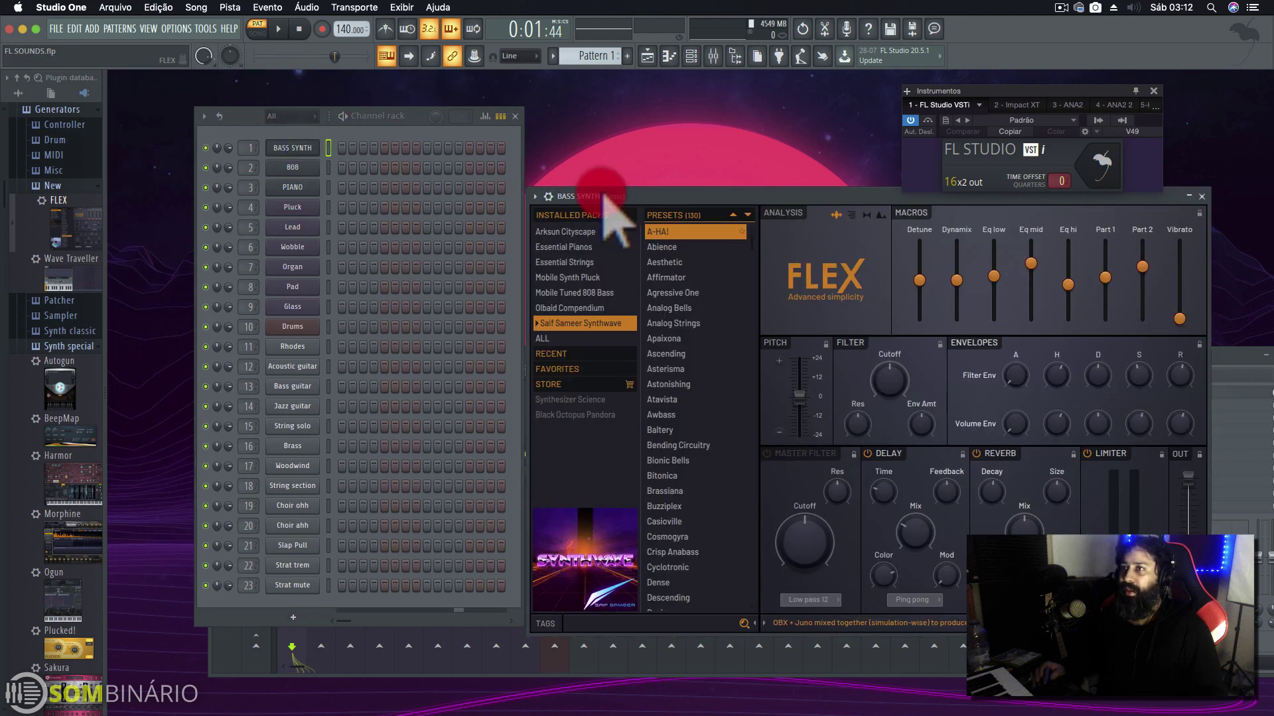
{"action": "left_click_drag", "start_coordinate": [604, 197], "coordinate": [286, 105]}
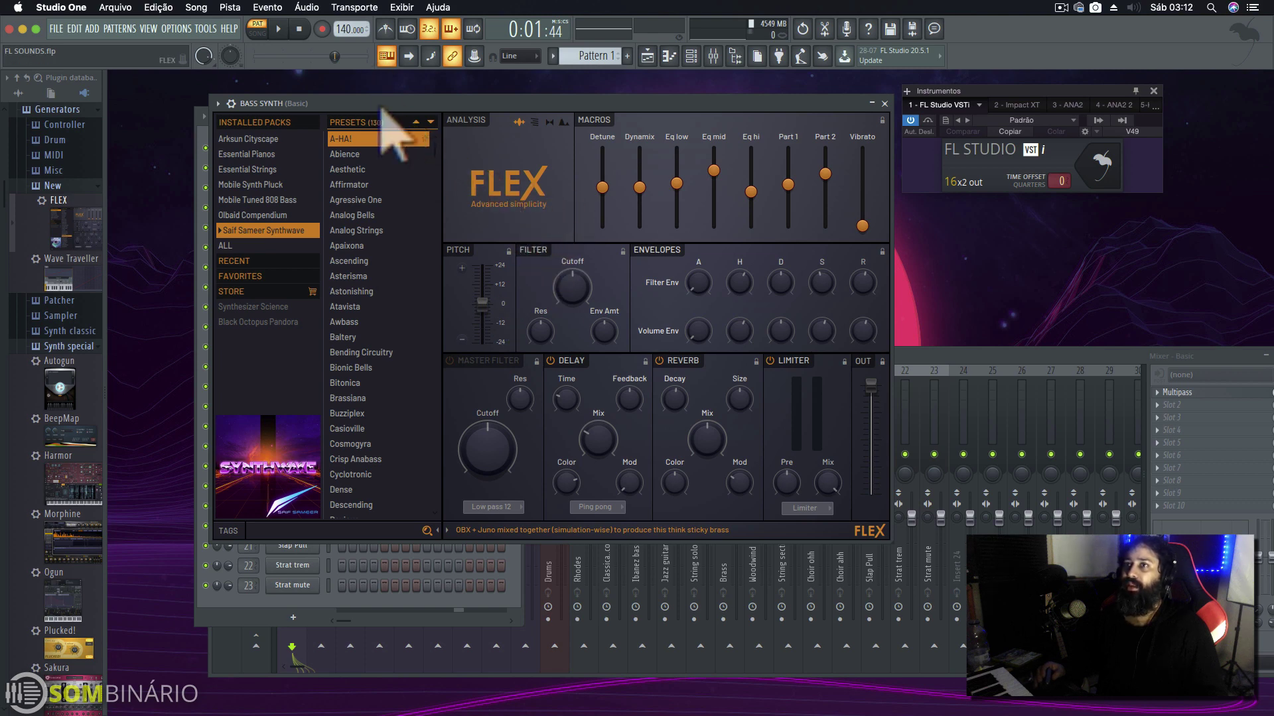
{"action": "left_click_drag", "start_coordinate": [381, 107], "coordinate": [447, 135]}
{"action": "left_click", "coordinate": [272, 169]}
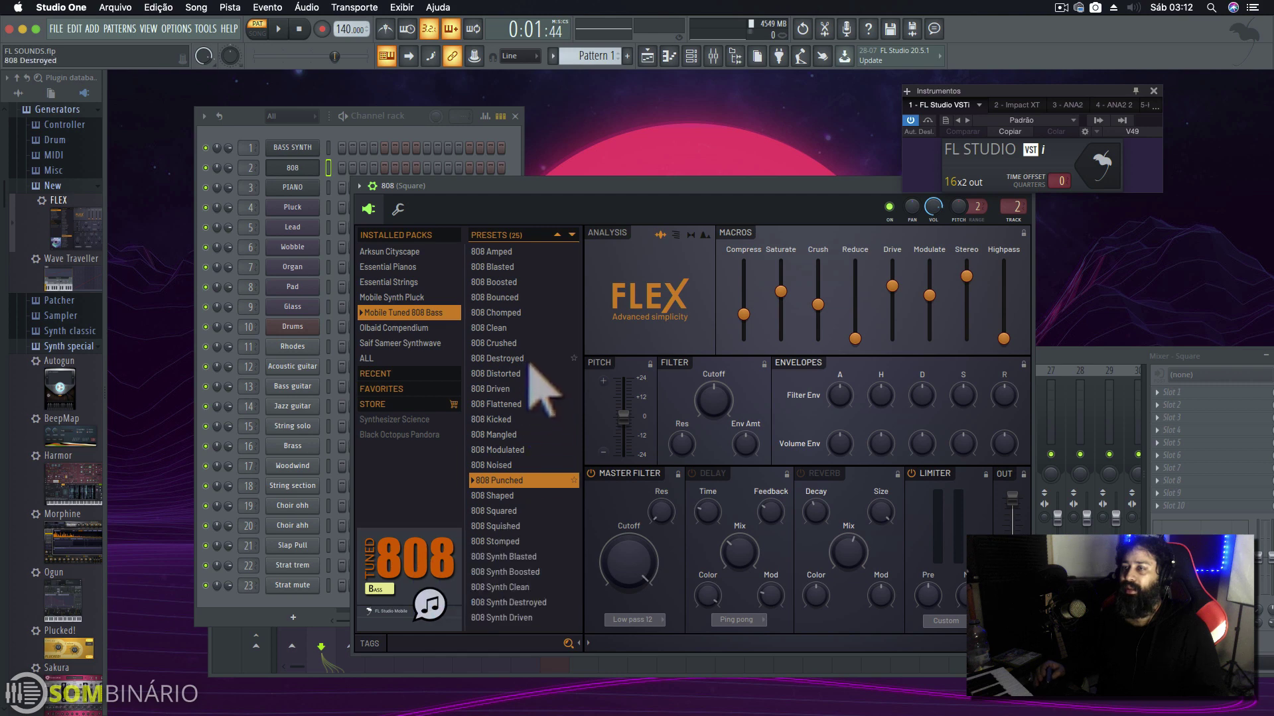
{"action": "left_click", "coordinate": [292, 187]}
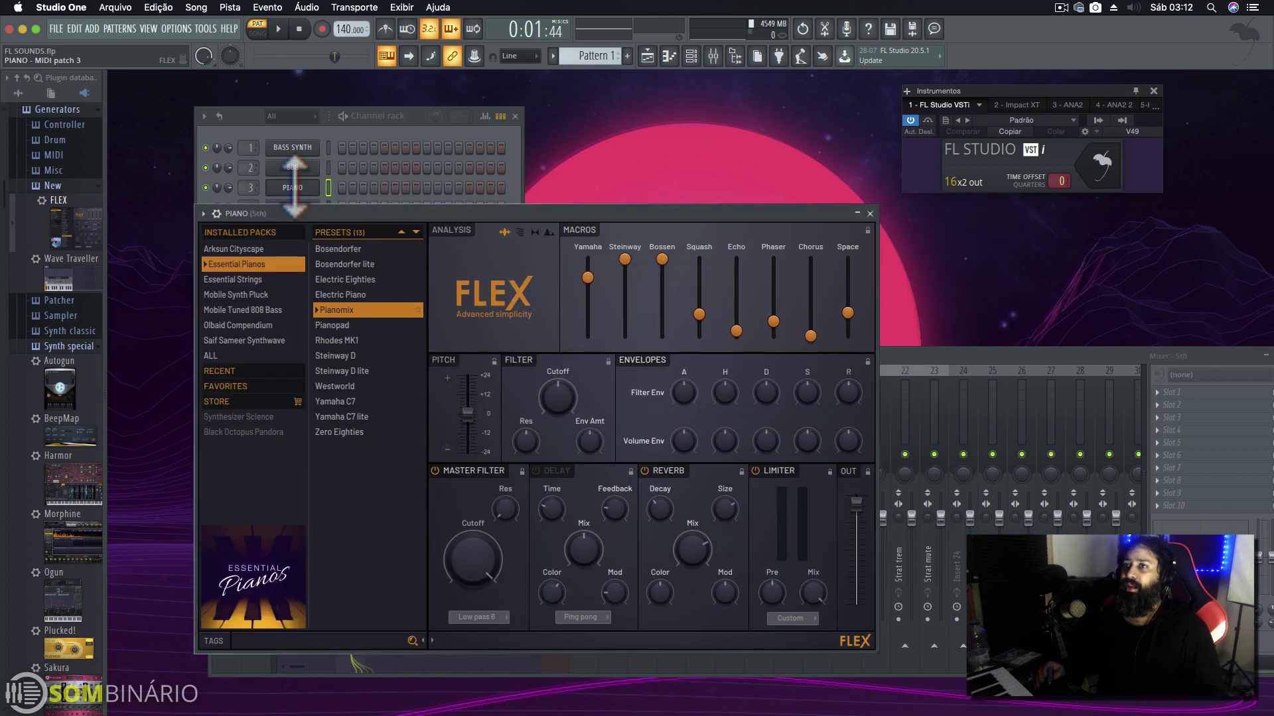
Step: Close the PIANO instrument and channel rack, then hide the FL Studio editor and its plug-in window
{"action": "left_click", "coordinate": [870, 214]}
{"action": "left_click", "coordinate": [515, 116]}
{"action": "left_click", "coordinate": [287, 438]}
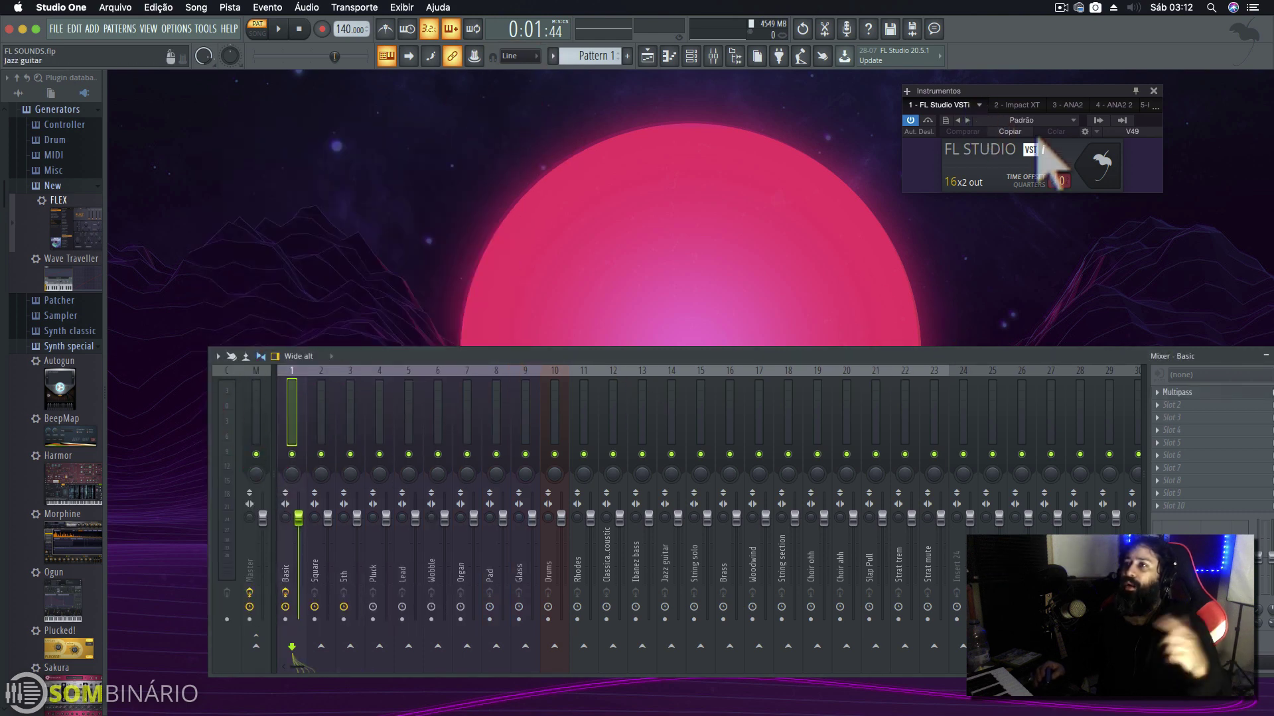
{"action": "left_click", "coordinate": [1096, 165]}
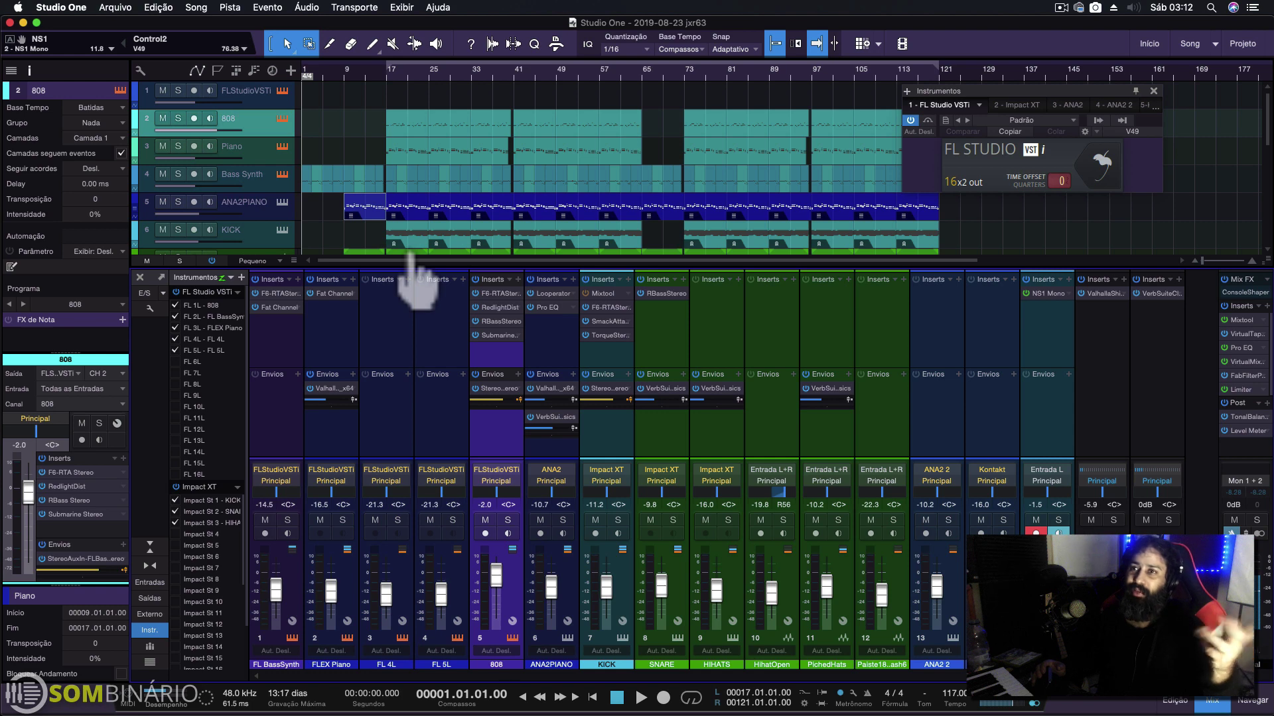
{"action": "left_click", "coordinate": [1153, 91]}
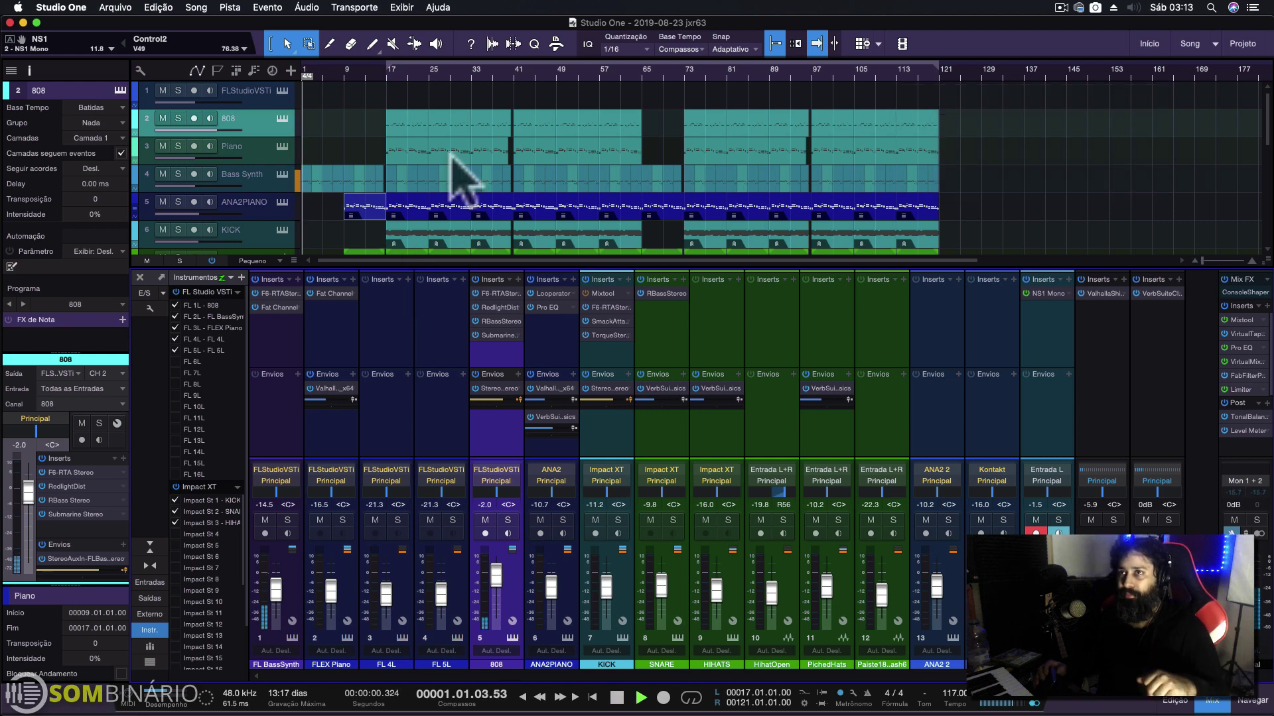
Step: Reopen the FL Studio editor from the Piano track, view the BASS SYNTH FLEX instrument during playback, and hide the editor again
{"action": "left_click", "coordinate": [264, 144]}
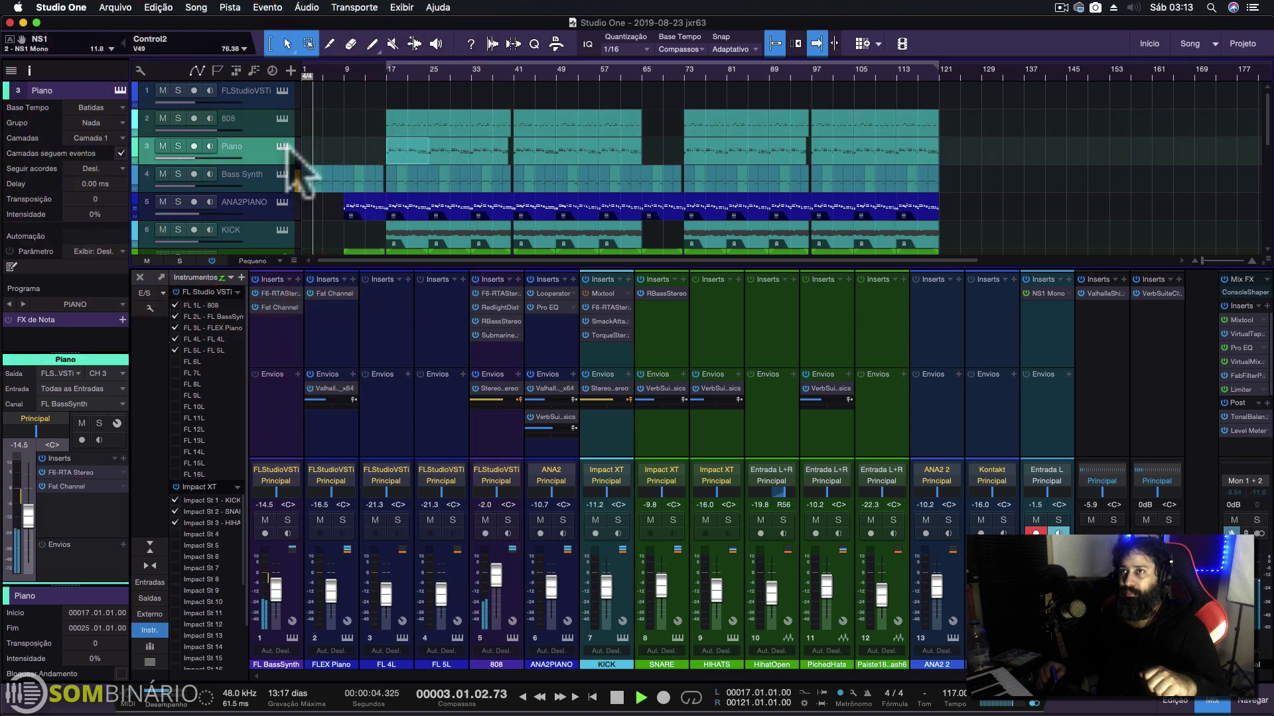
{"action": "left_click", "coordinate": [281, 175]}
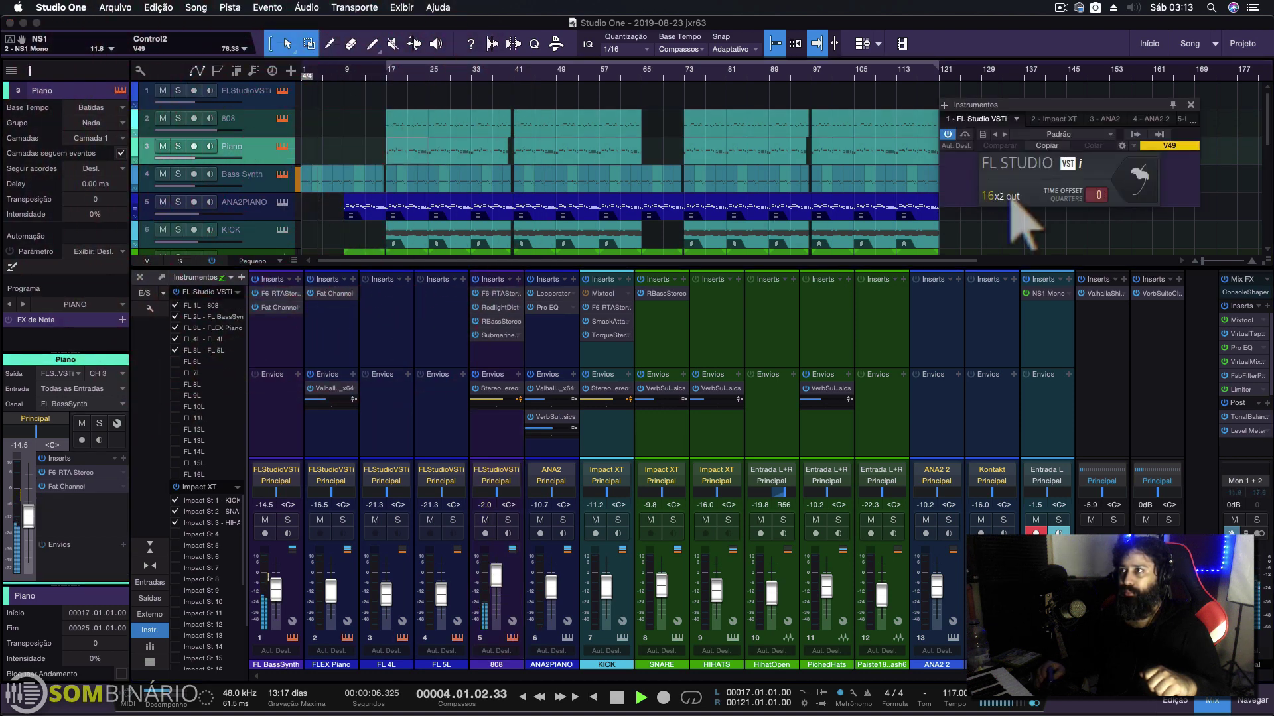
{"action": "left_click", "coordinate": [1139, 176]}
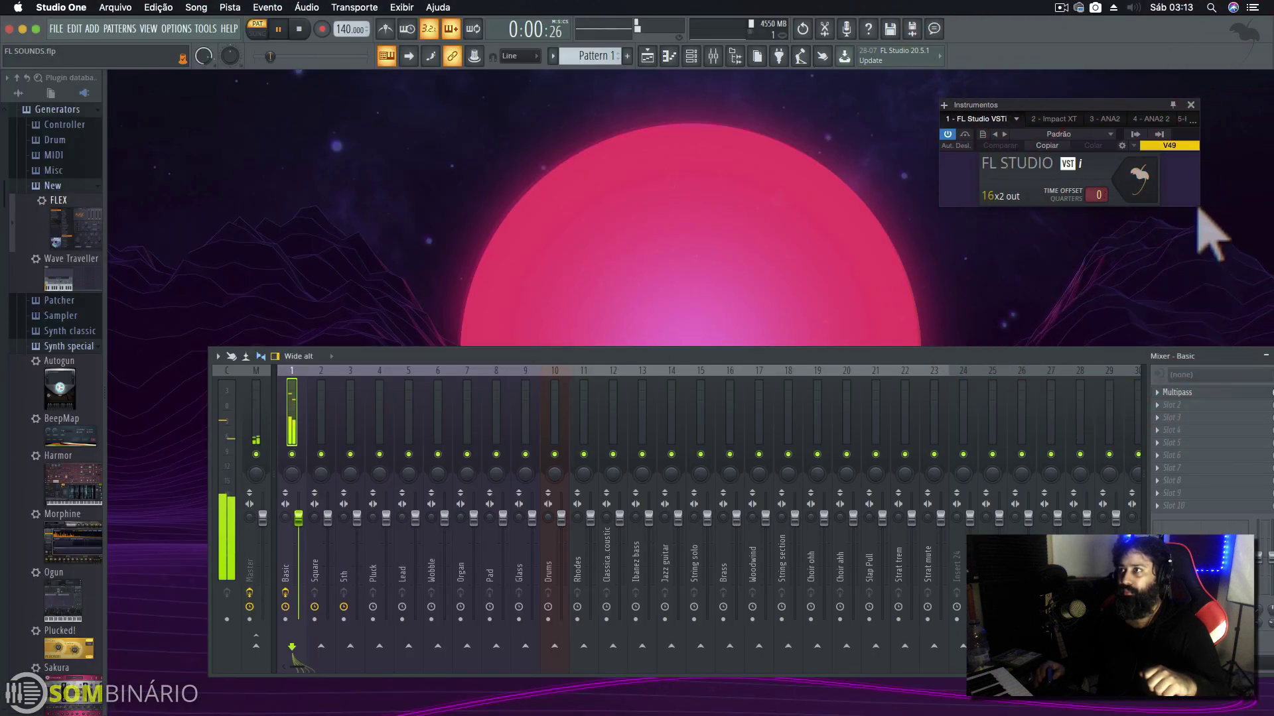
{"action": "left_click", "coordinate": [693, 58]}
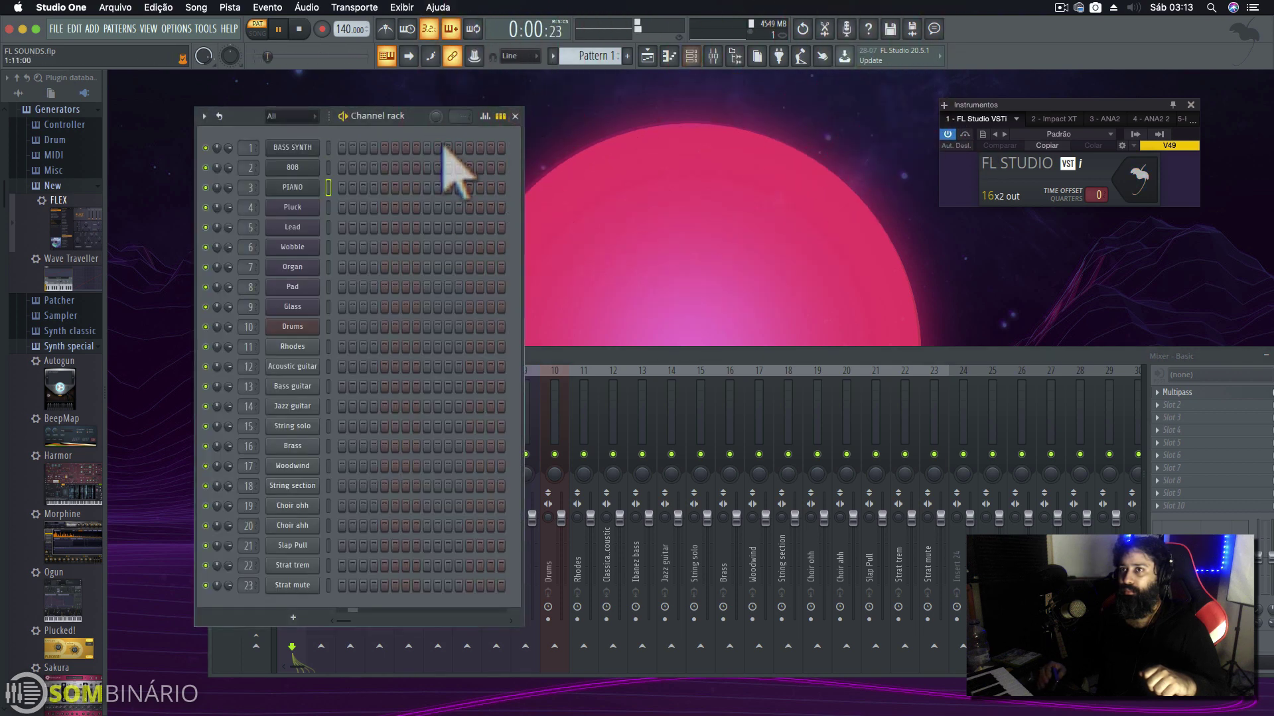
{"action": "left_click", "coordinate": [305, 152]}
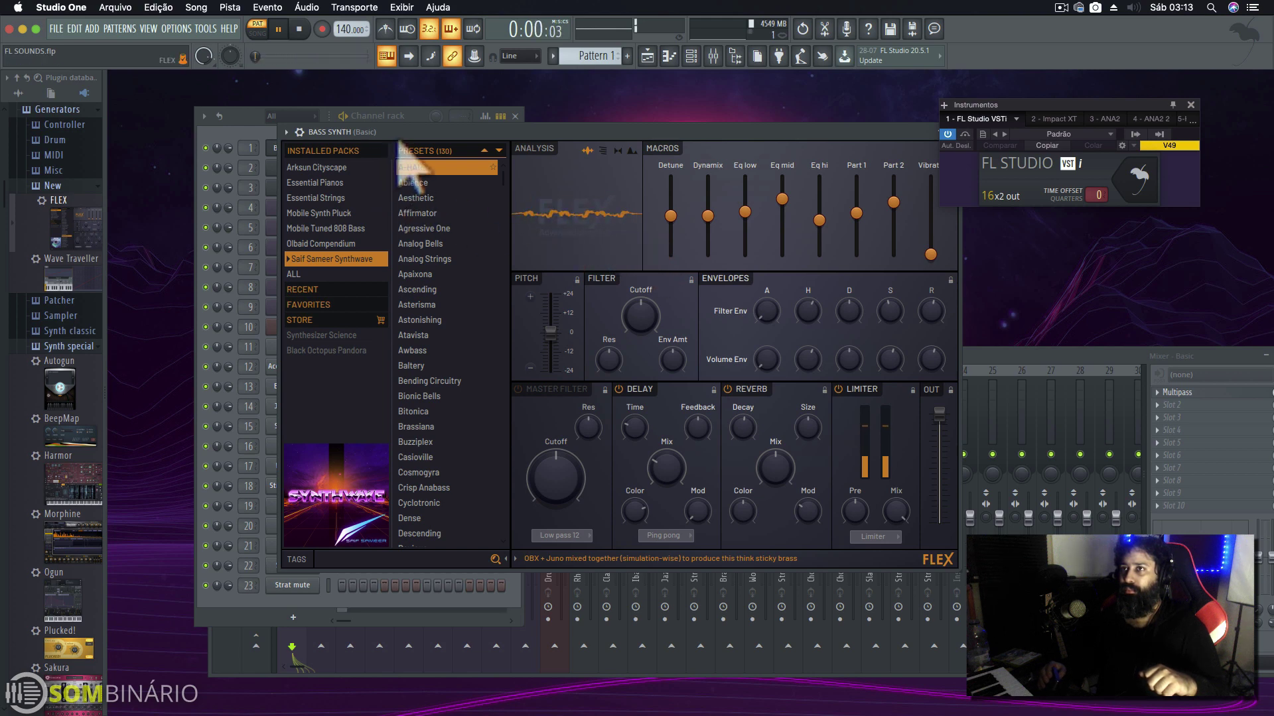
{"action": "left_click_drag", "start_coordinate": [404, 132], "coordinate": [462, 135]}
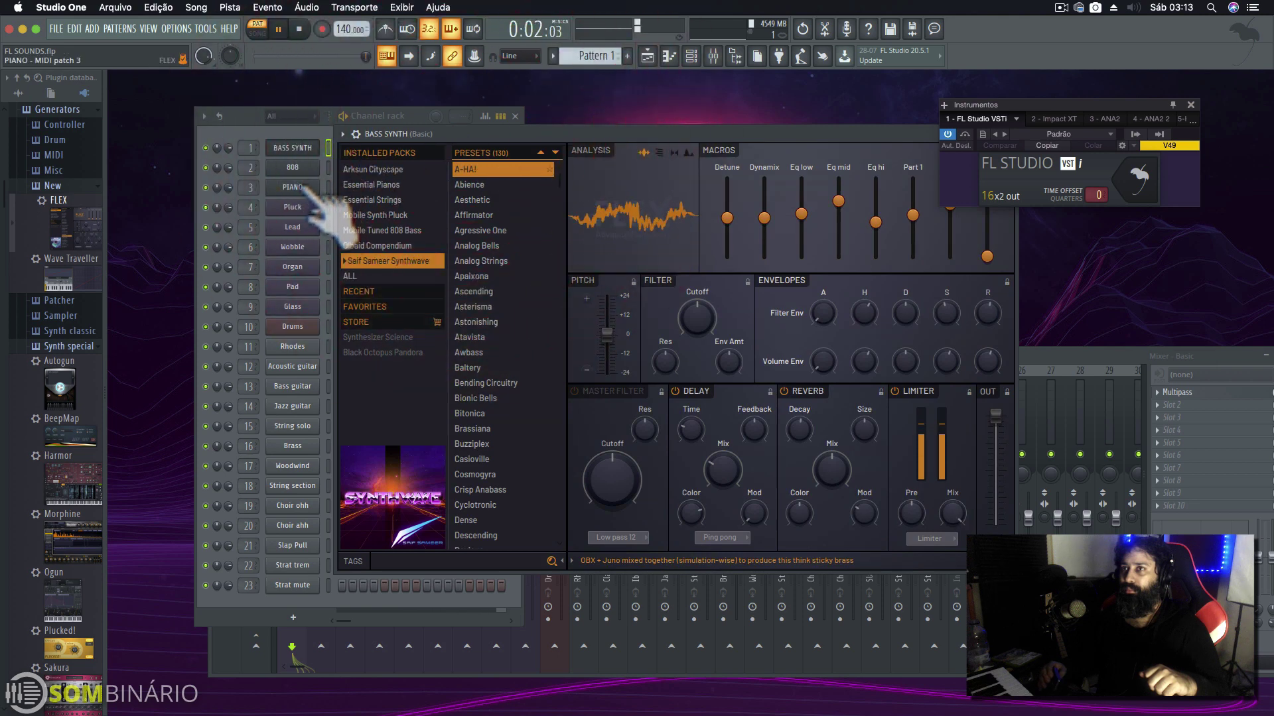
{"action": "left_click", "coordinate": [1137, 177]}
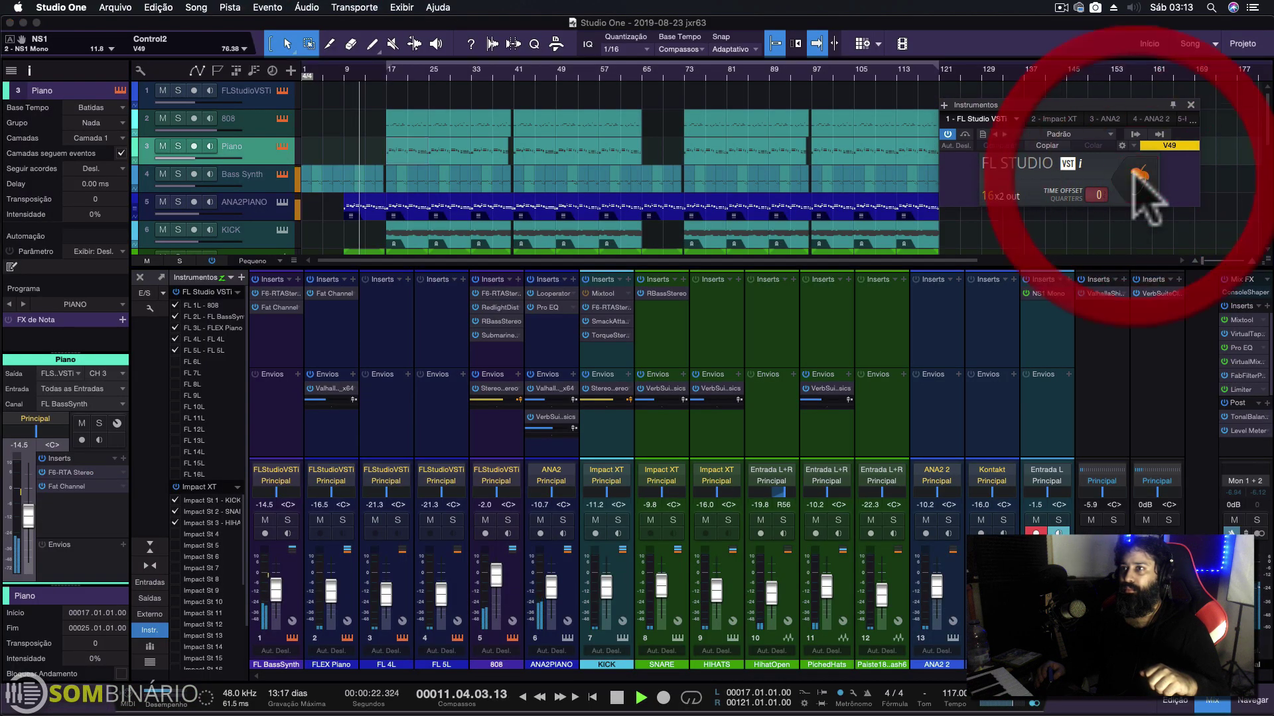
Step: View the ANA2 synth on the ANA2PIANO track during playback, then close its window
{"action": "left_click", "coordinate": [265, 159]}
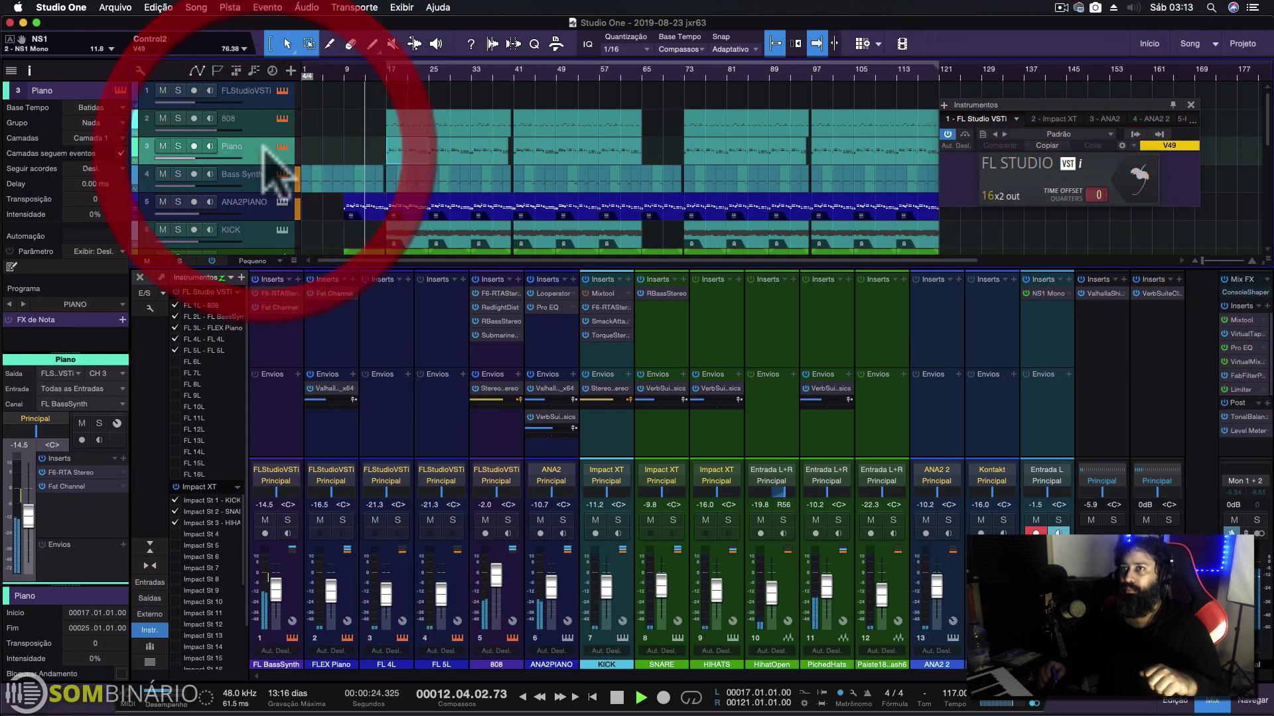
{"action": "scroll", "coordinate": [297, 209], "scroll_direction": "down", "scroll_amount": 2}
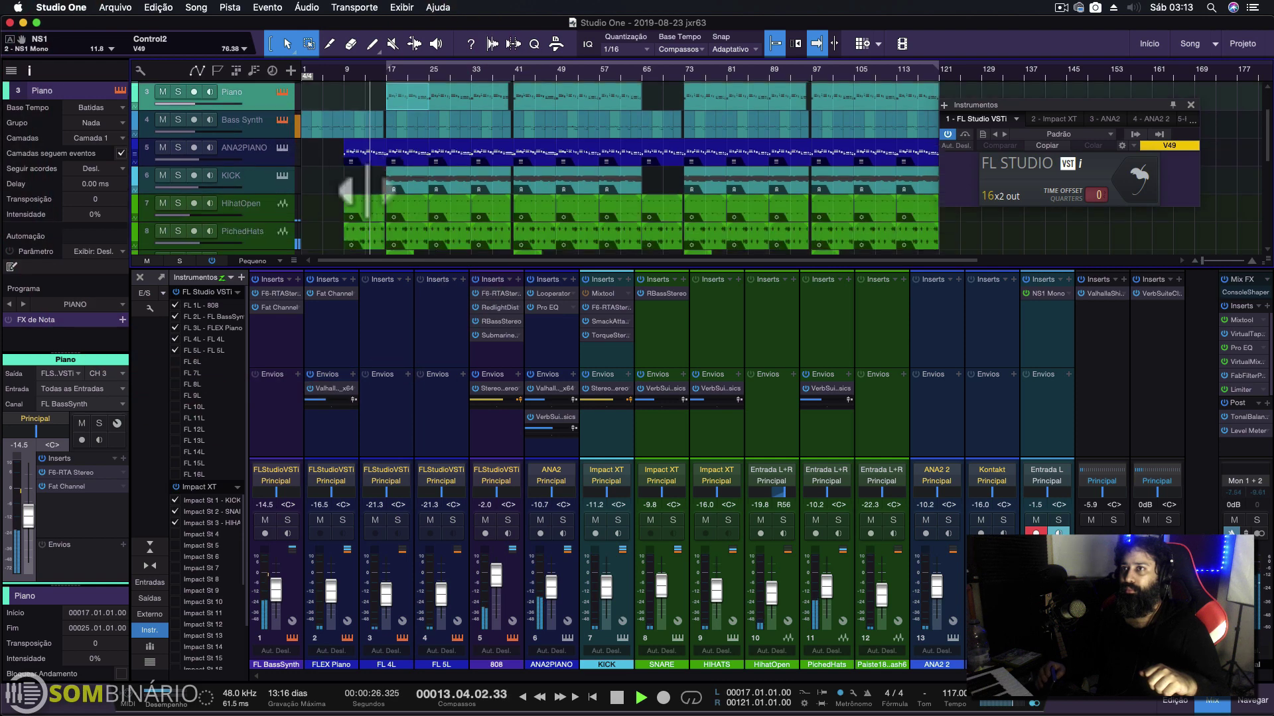
{"action": "left_click", "coordinate": [282, 147]}
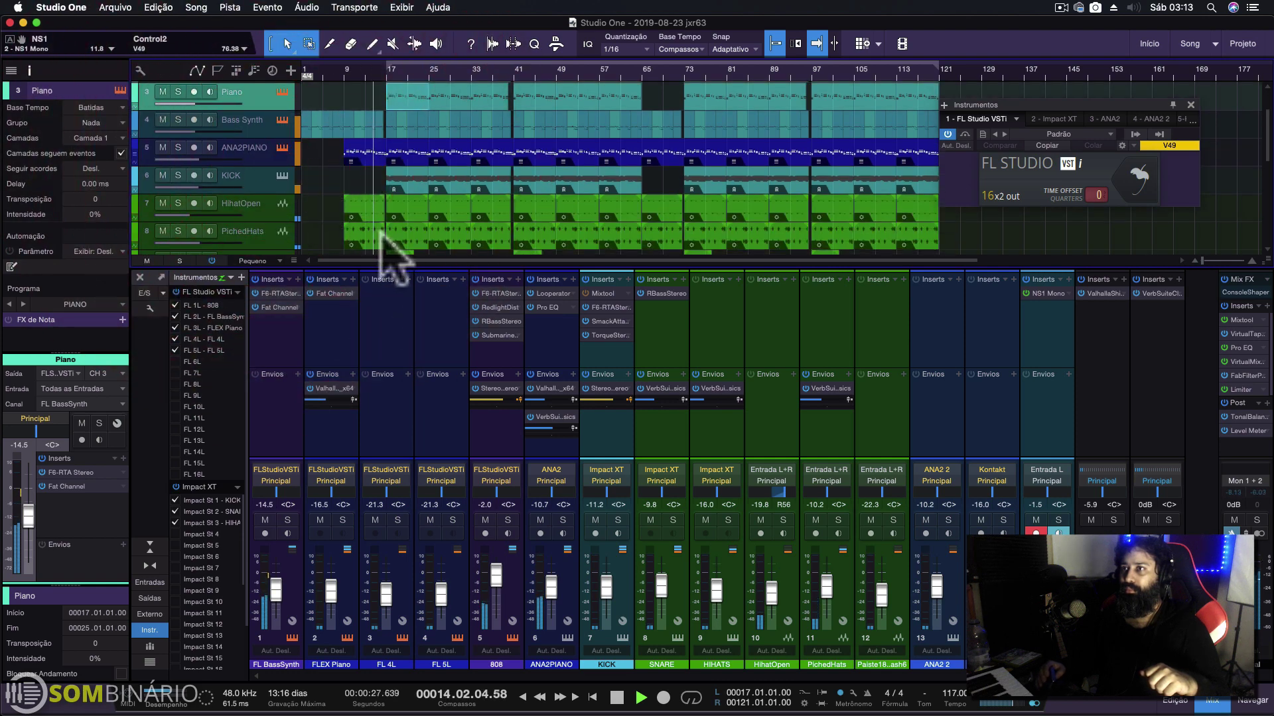
{"action": "left_click_drag", "start_coordinate": [1066, 104], "coordinate": [401, 89]}
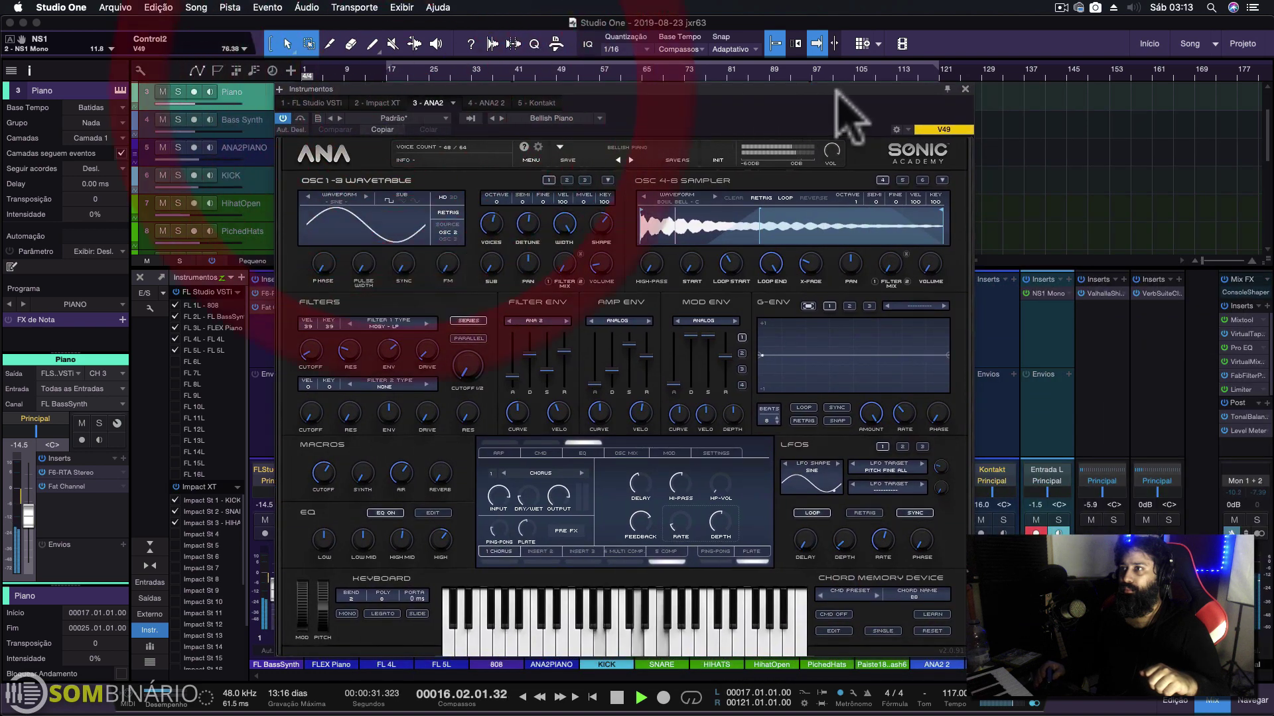
{"action": "left_click", "coordinate": [965, 89]}
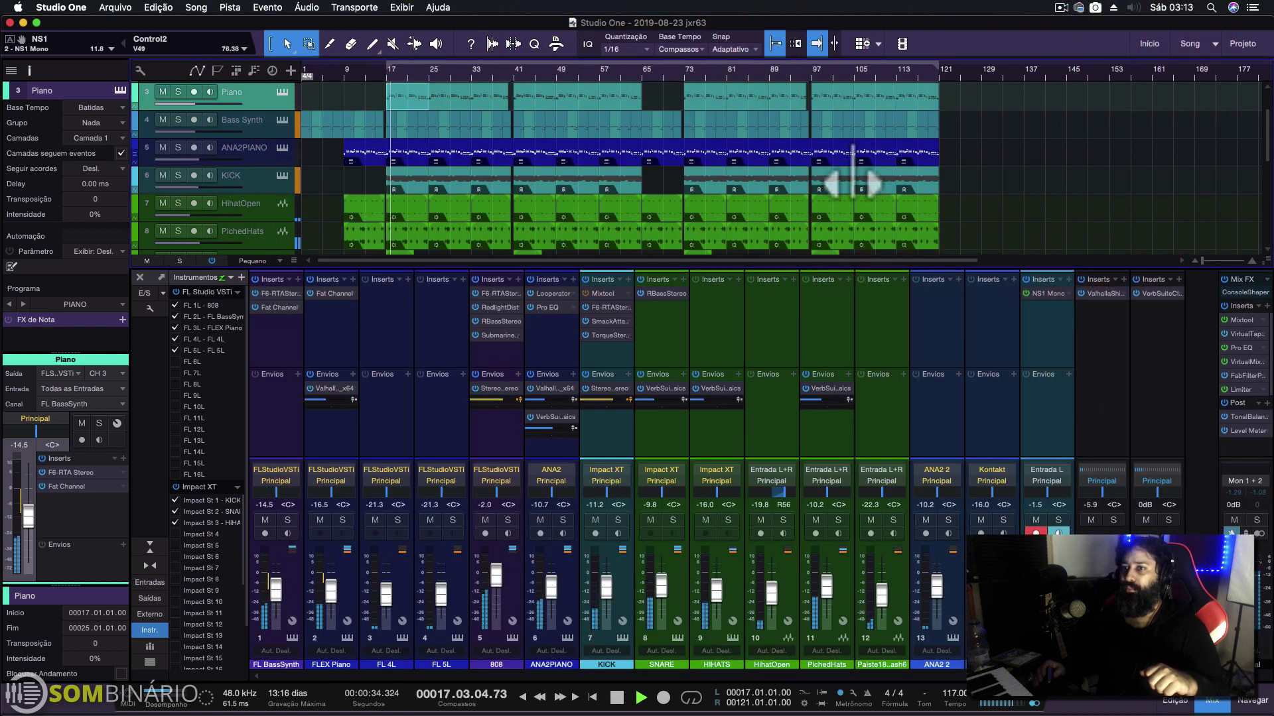
Step: Open the F6-RTA insert on the FL BassSynth channel, examine its response during playback, and stop the song
{"action": "left_click", "coordinate": [277, 294]}
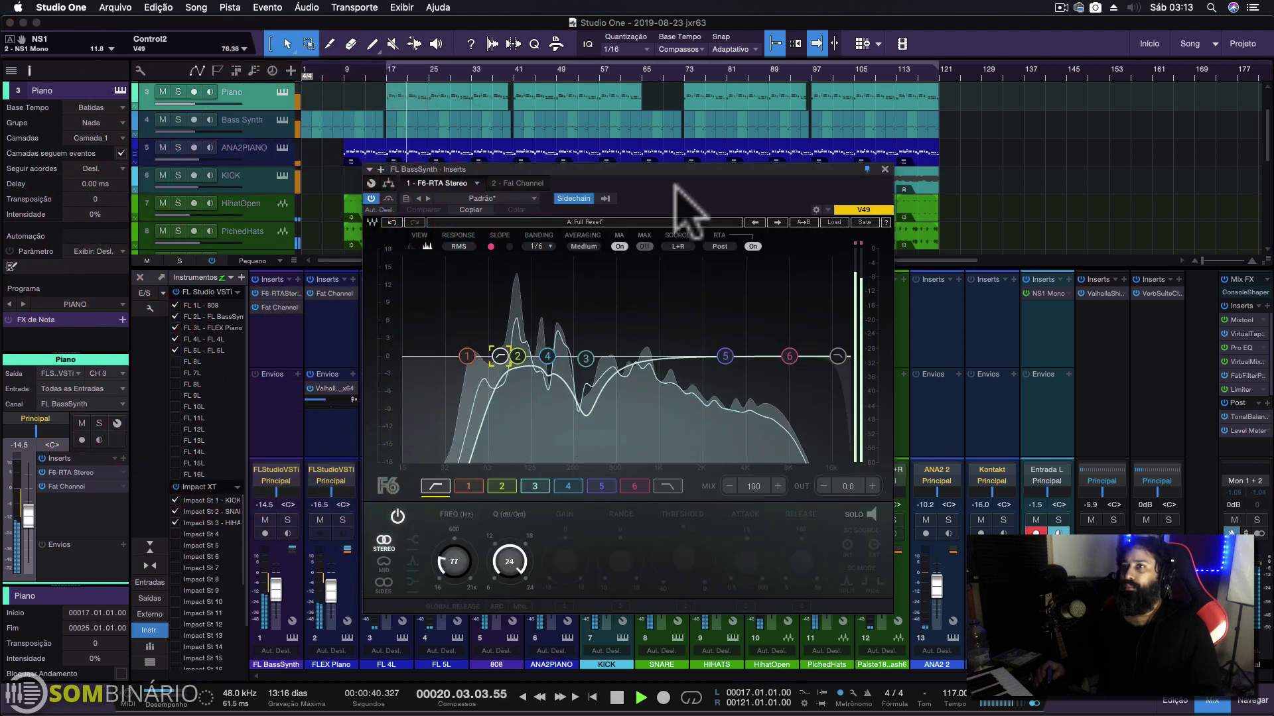
{"action": "left_click_drag", "start_coordinate": [690, 191], "coordinate": [692, 181]}
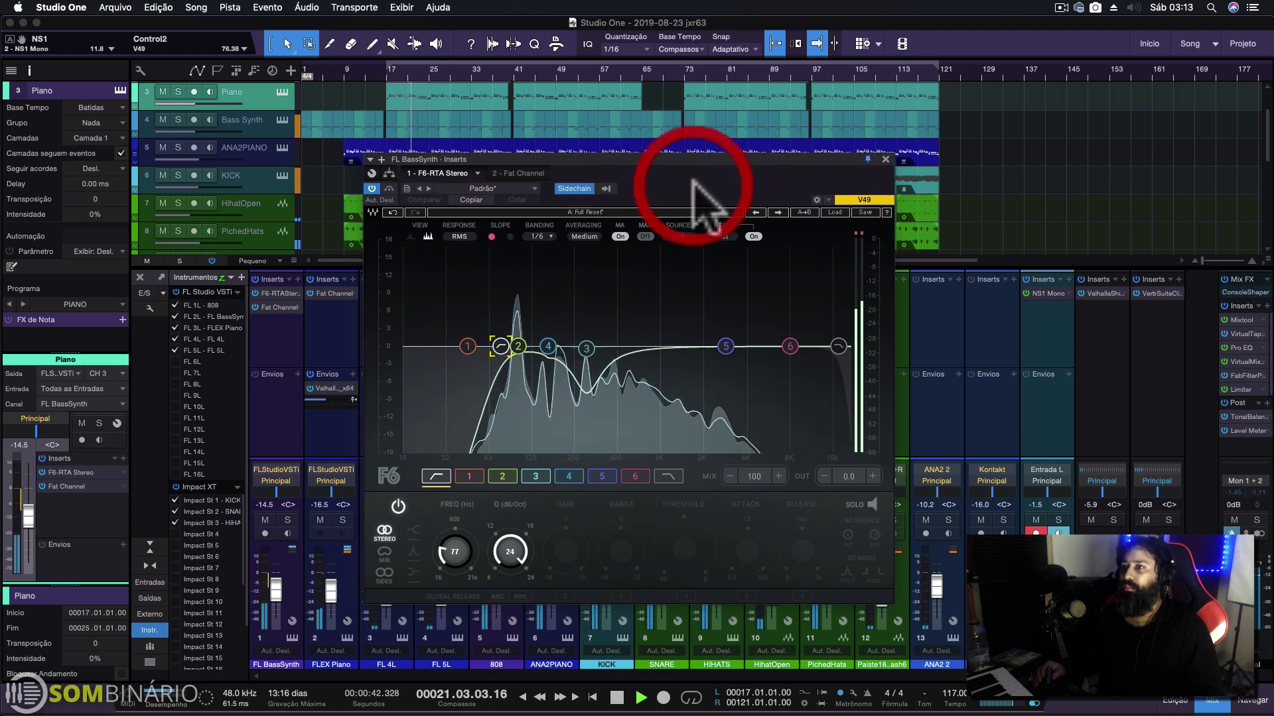
{"action": "key", "text": "space"}
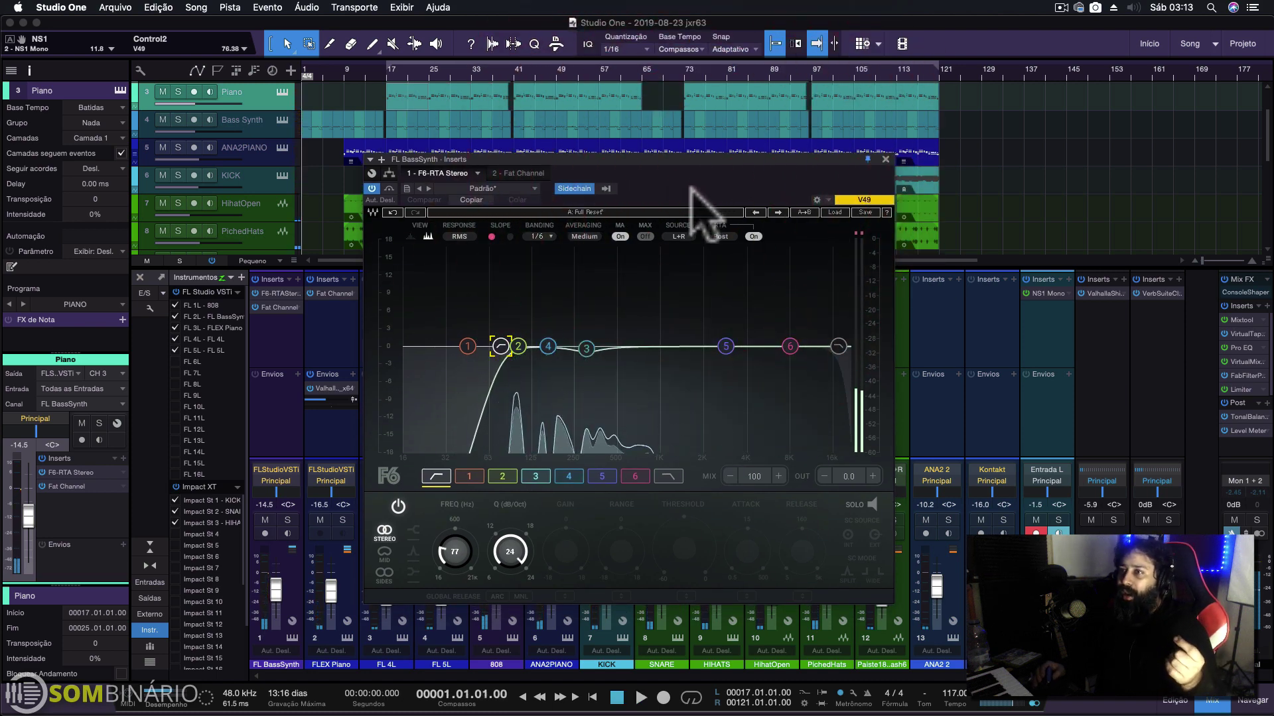
{"action": "left_click_drag", "start_coordinate": [690, 191], "coordinate": [737, 187]}
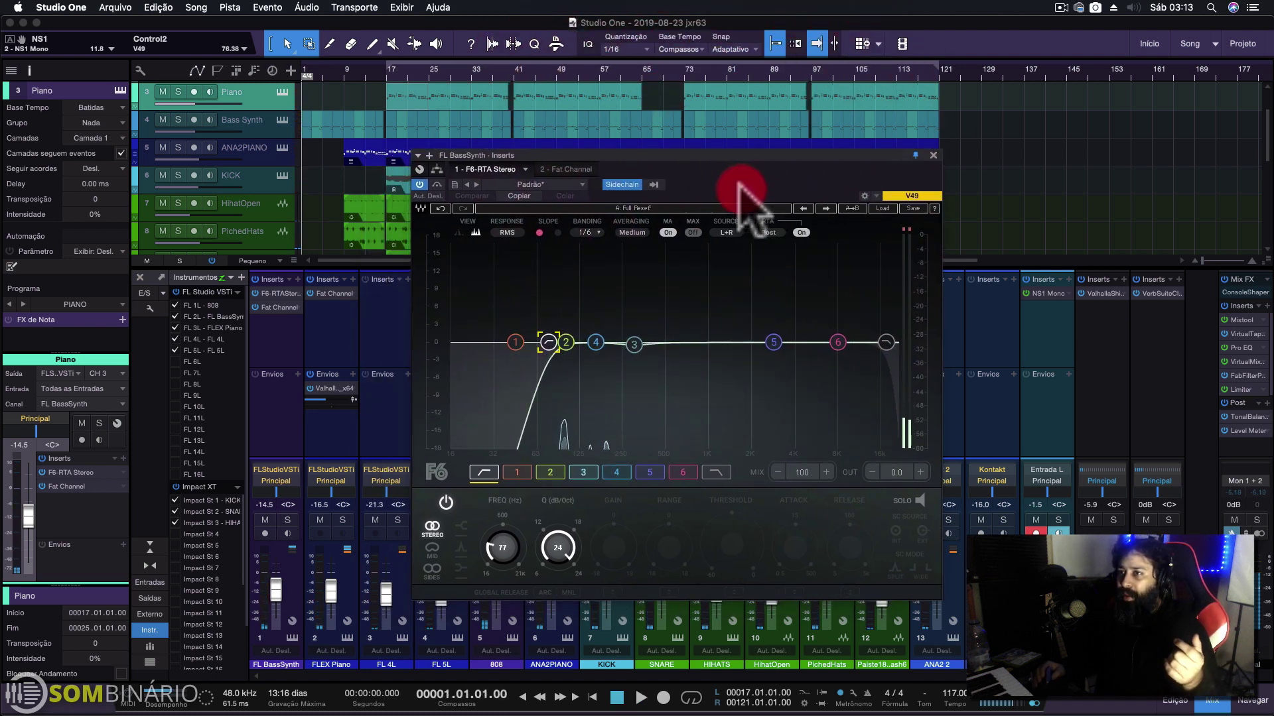
Step: Play the song from bar 17 to watch how the F6-RTA curve on FL BassSynth reacts, then stop
{"action": "left_click", "coordinate": [385, 69]}
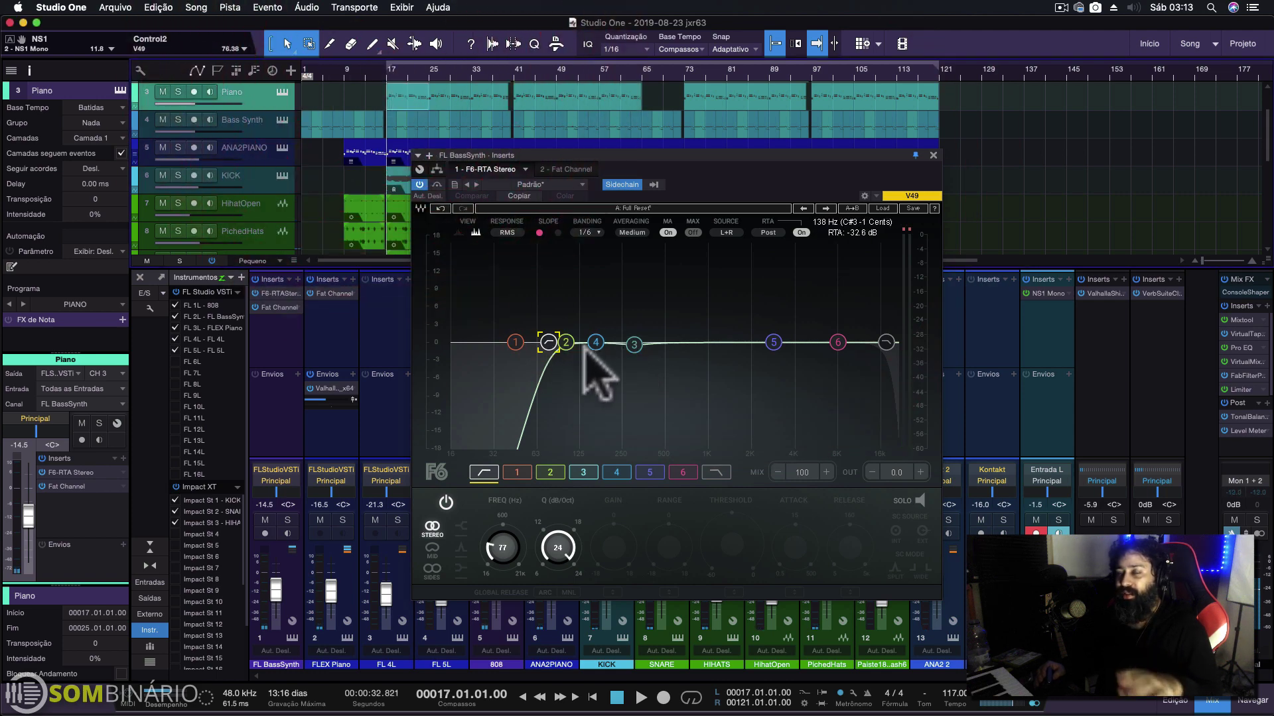
{"action": "key", "text": "space"}
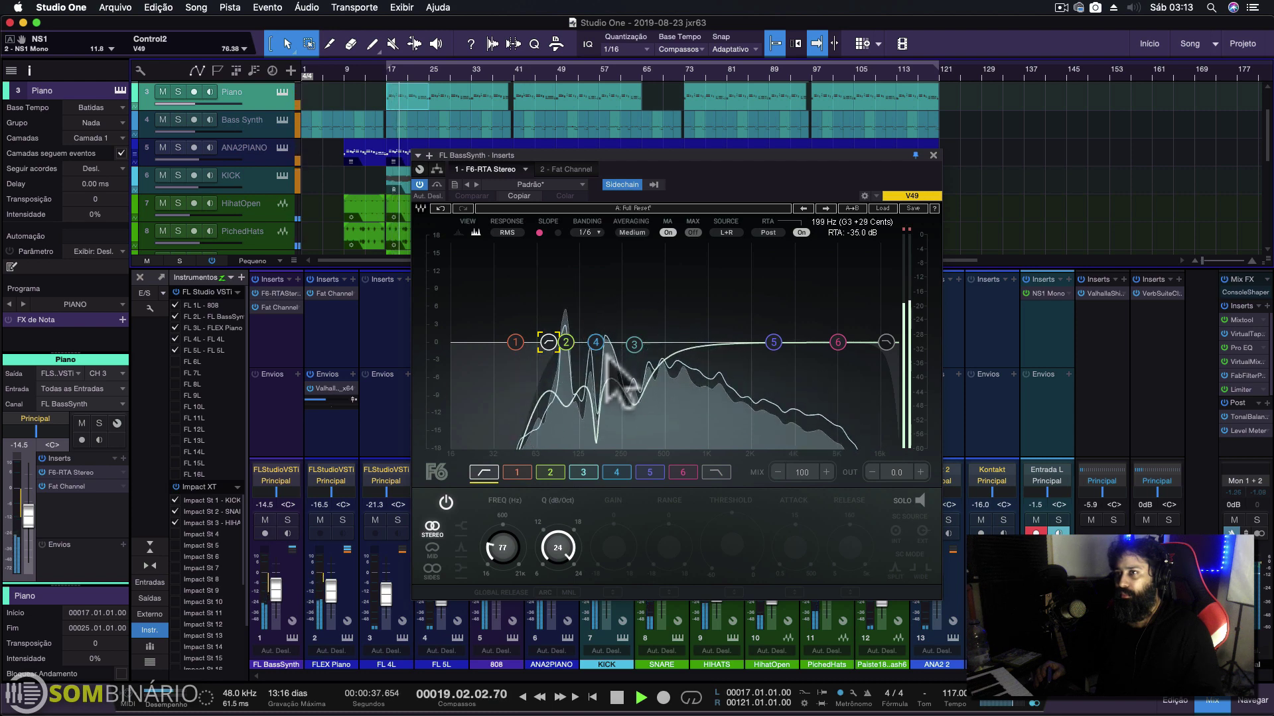
{"action": "key", "text": "space"}
{"action": "left_click_drag", "start_coordinate": [708, 166], "coordinate": [751, 152]}
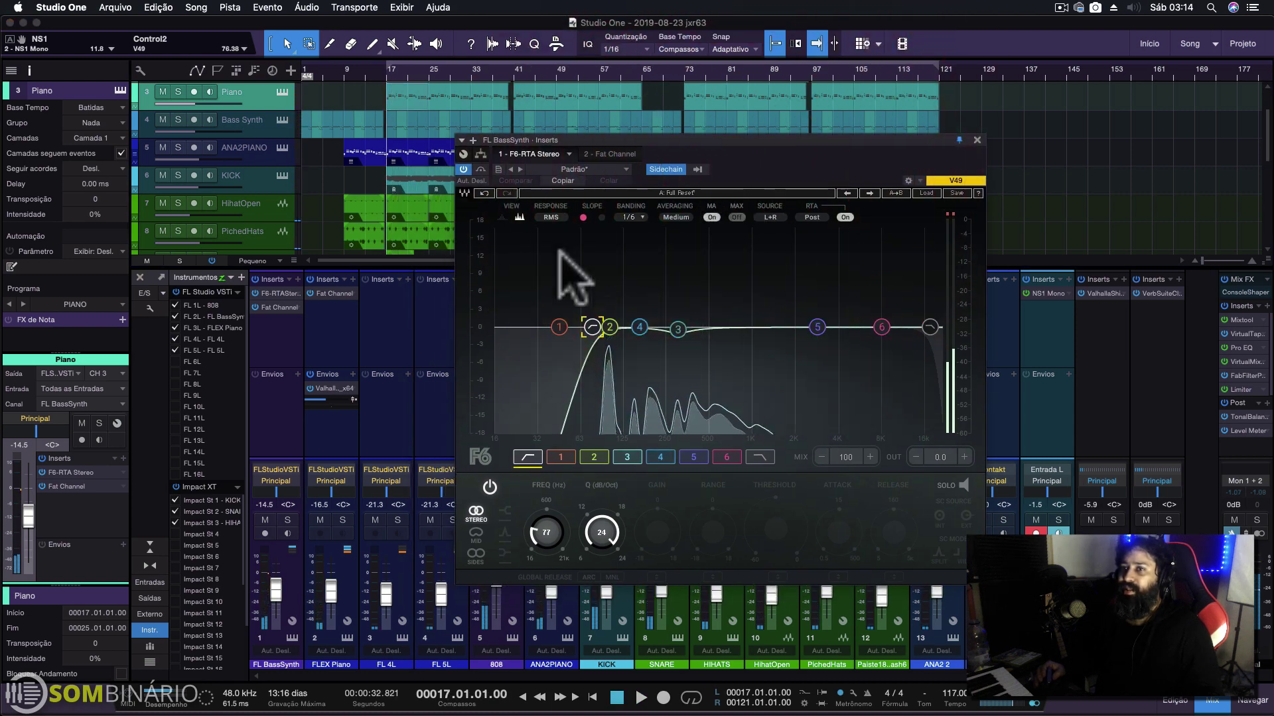
Step: Solo the FL BassSynth channel and play it from bar 17 while watching the F6-RTA bands, then stop
{"action": "left_click", "coordinate": [287, 519]}
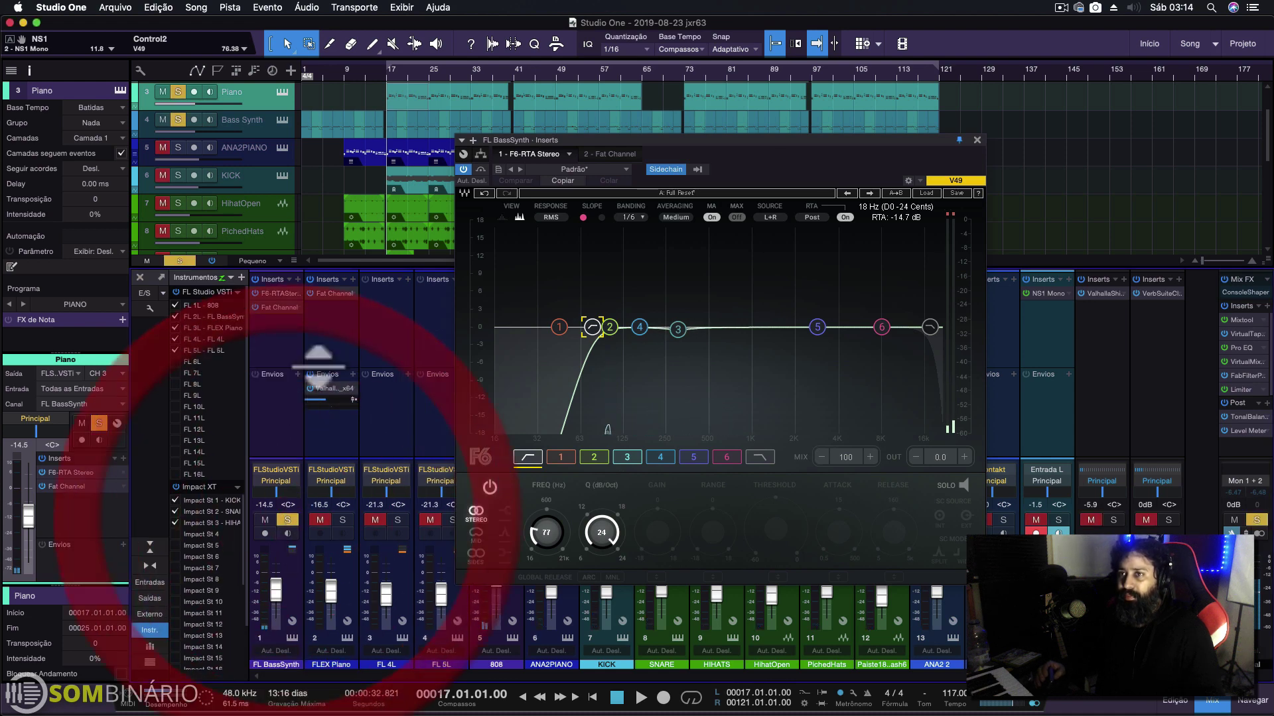
{"action": "left_click", "coordinate": [286, 359]}
{"action": "key", "text": "space"}
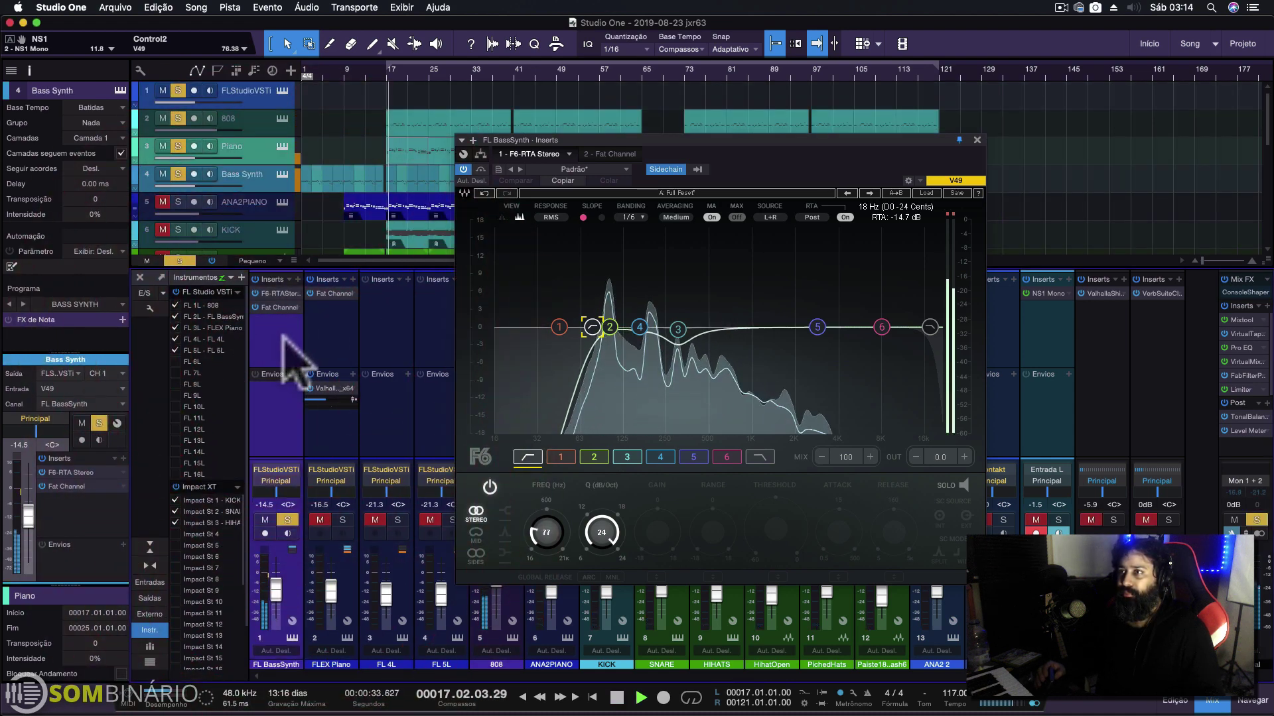
{"action": "left_click_drag", "start_coordinate": [755, 167], "coordinate": [817, 148]}
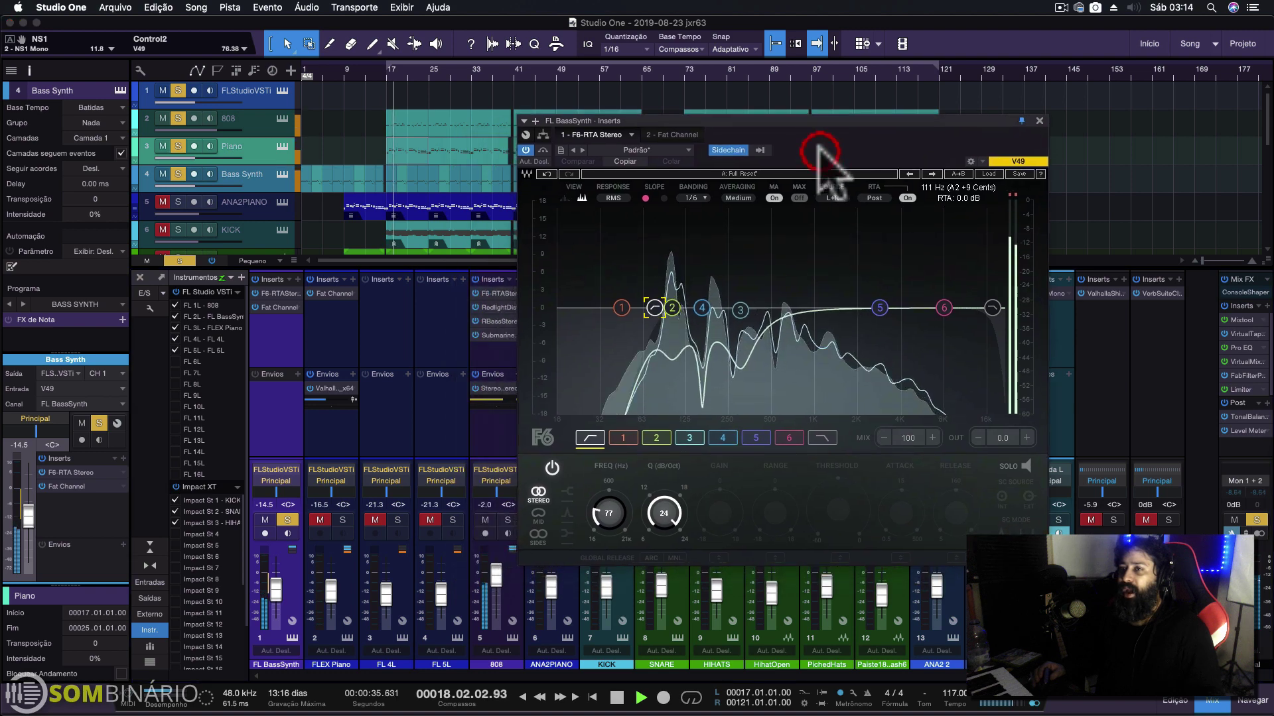
{"action": "key", "text": "space"}
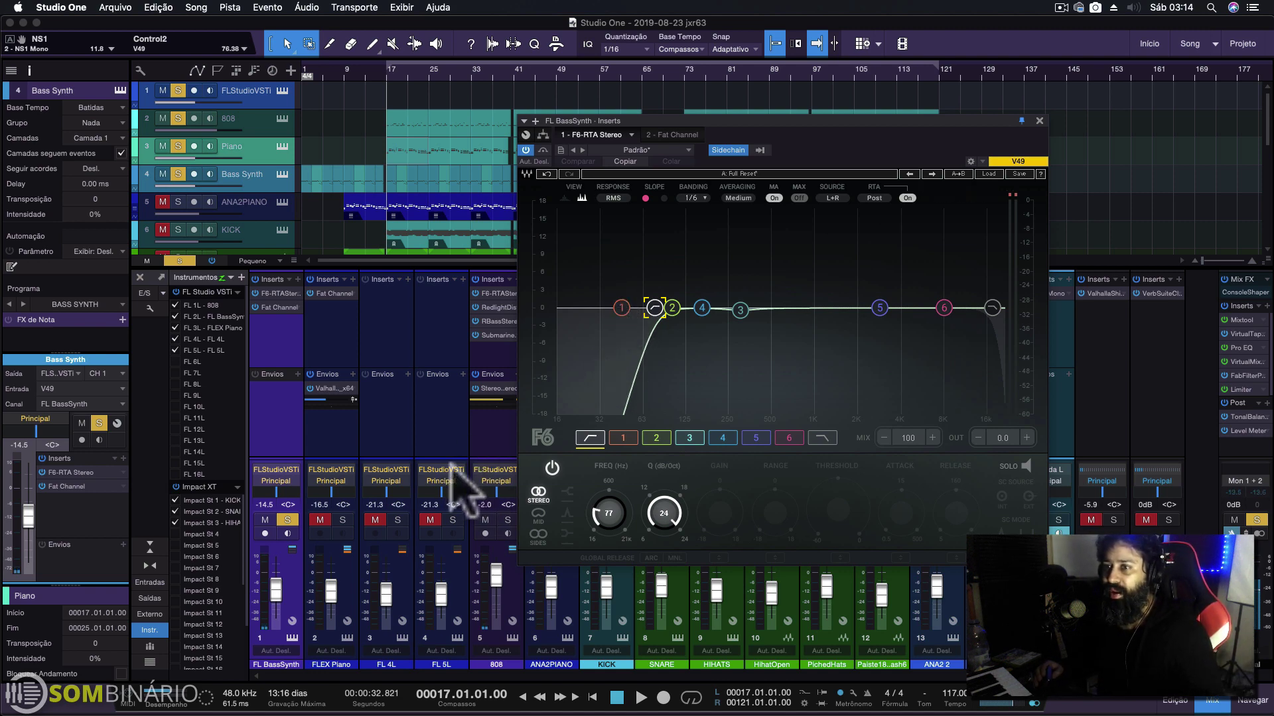
Step: Select band 2 in the FL BassSynth channel's F6-RTA to show its dynamic EQ settings
{"action": "left_click", "coordinate": [508, 520]}
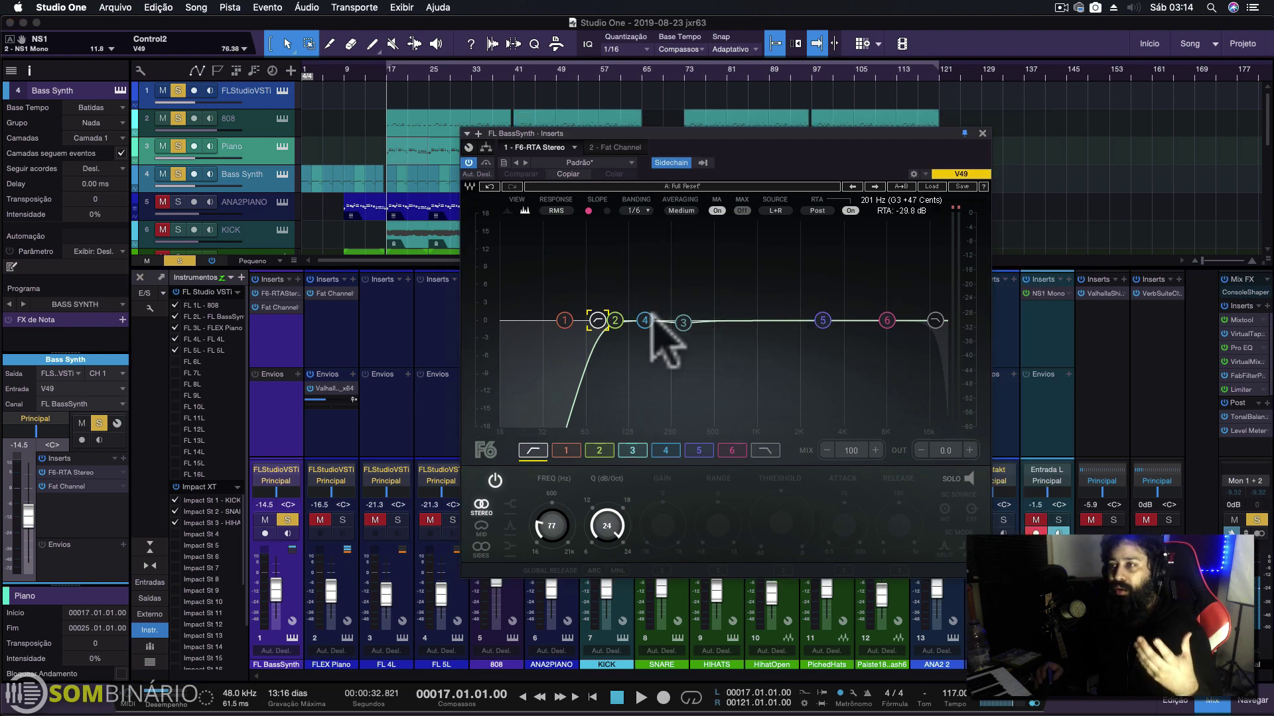
{"action": "left_click", "coordinate": [614, 322]}
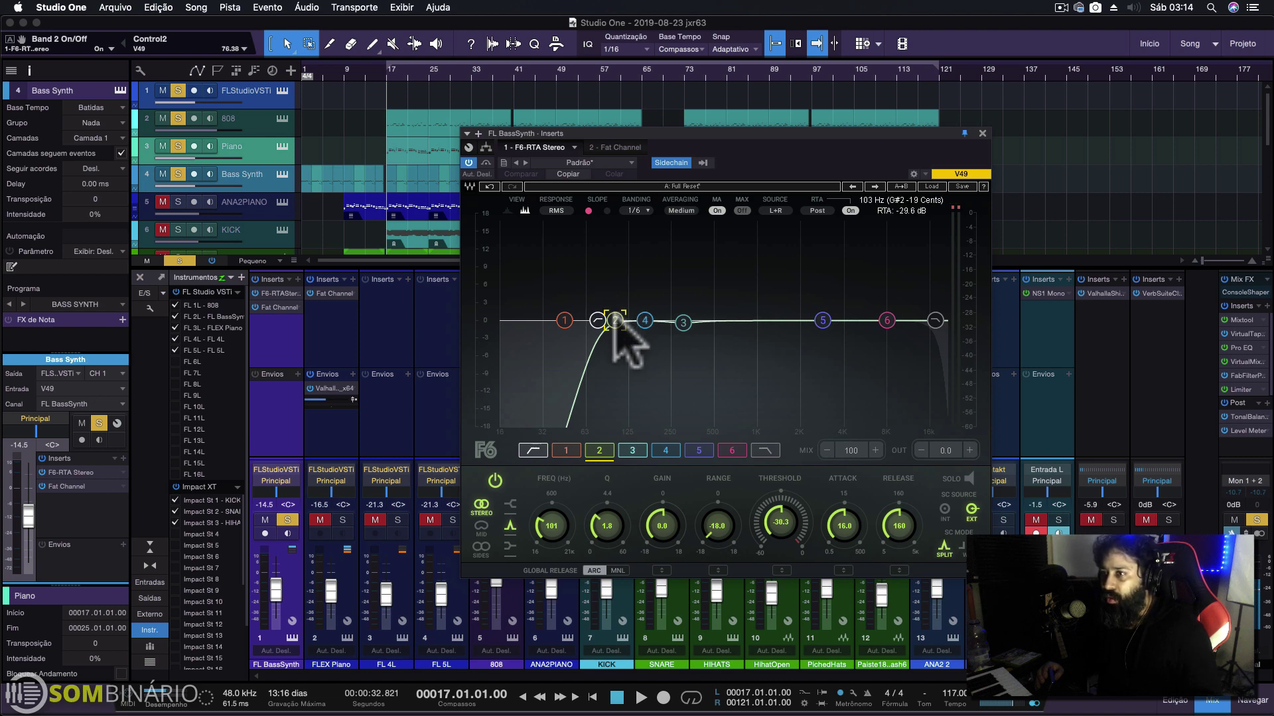
Step: Select band 4 in the FL BassSynth channel's F6-RTA, watch its response during playback from bar 17, and stop the song
{"action": "left_click", "coordinate": [683, 324]}
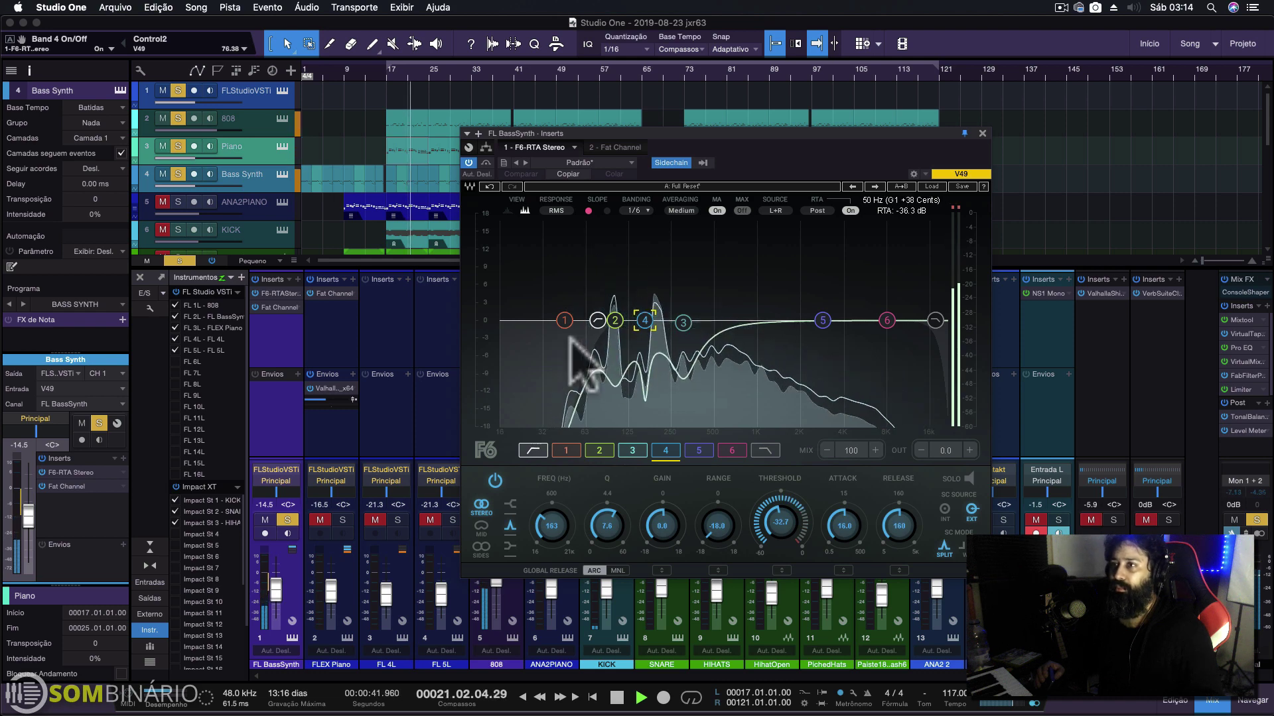
{"action": "key", "text": "space"}
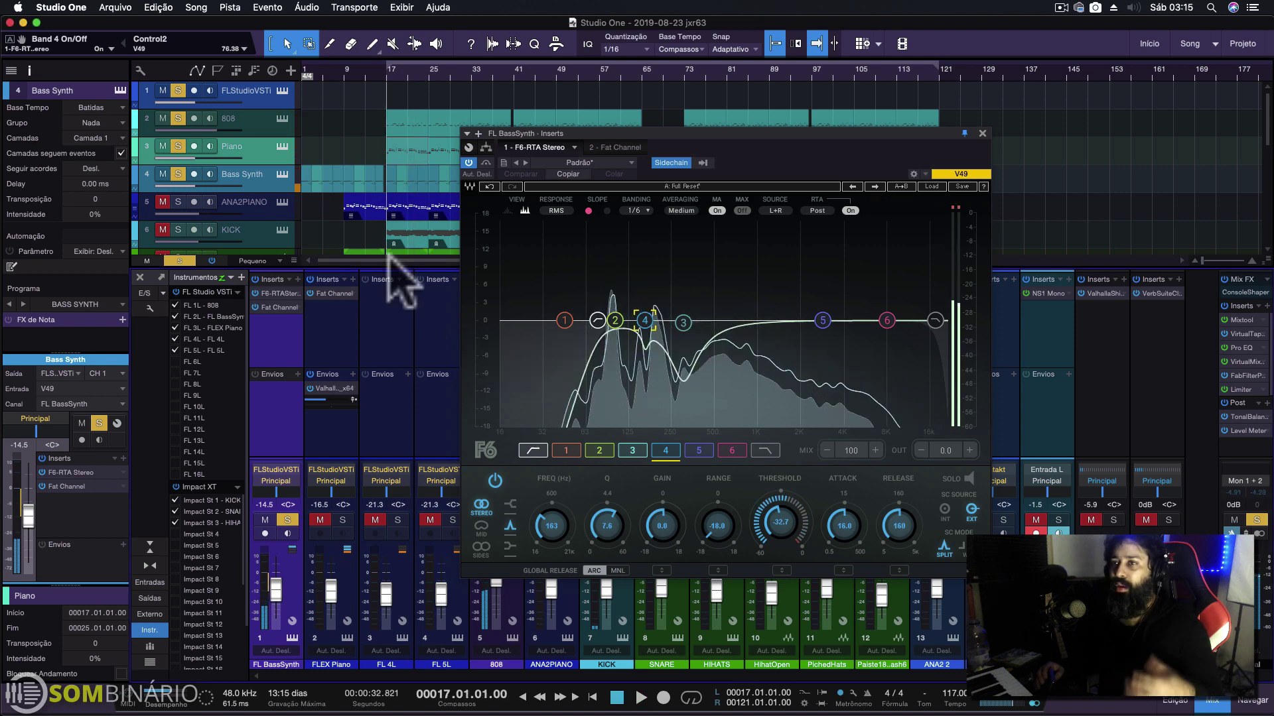
Step: Take the FL BassSynth channel out of solo and solo the KICK channel instead
{"action": "left_click_drag", "start_coordinate": [770, 167], "coordinate": [938, 146]}
{"action": "left_click", "coordinate": [288, 520]}
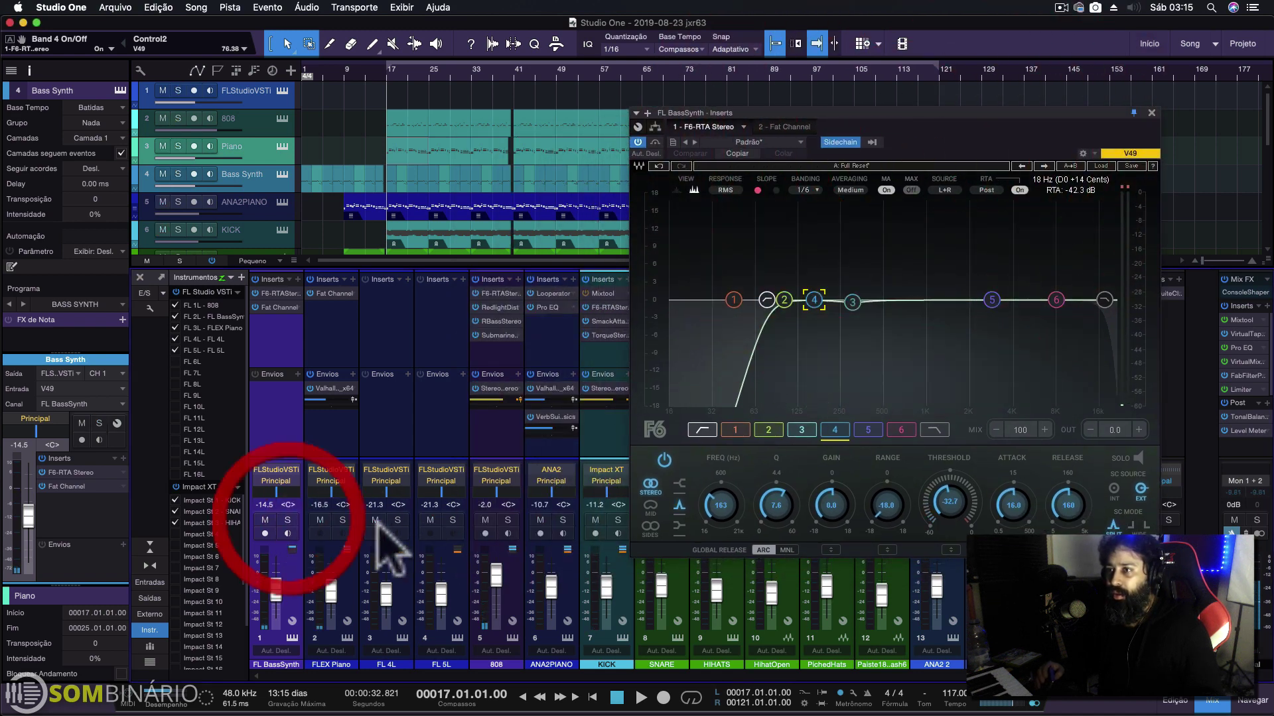
{"action": "left_click", "coordinate": [617, 520]}
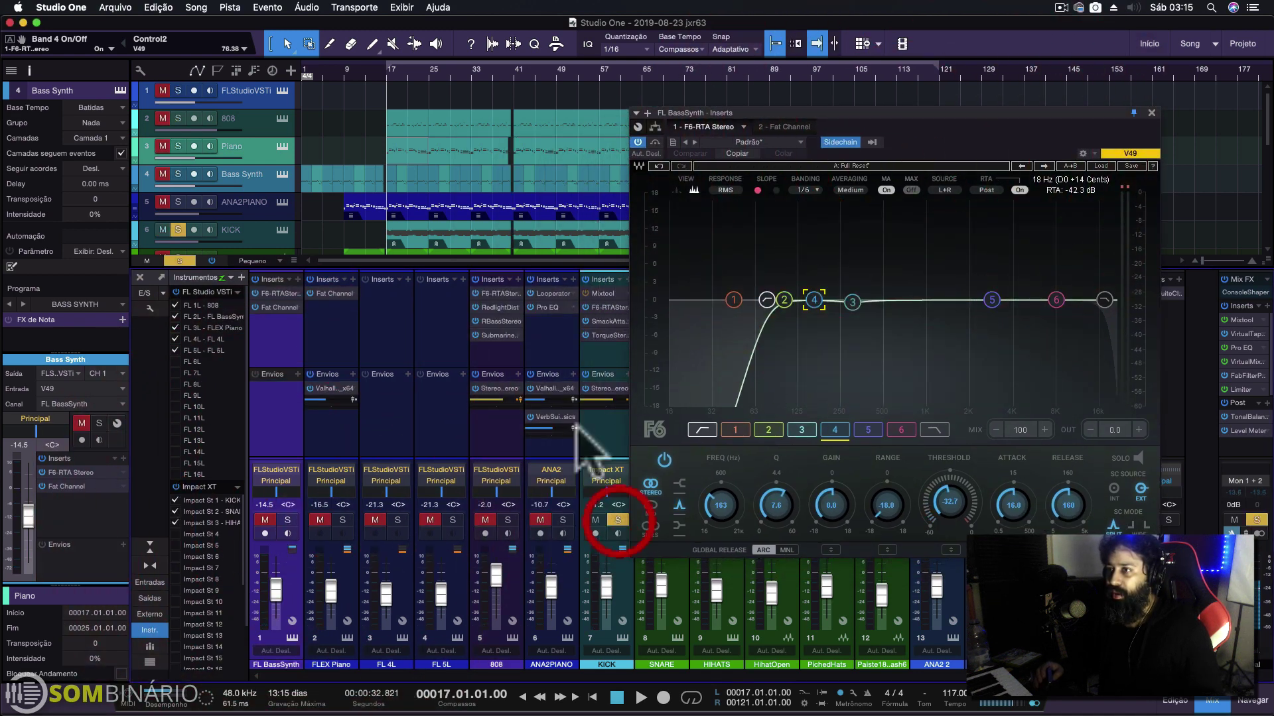
Step: Close the FL BassSynth inserts window and open the F6-RTA insert on the 808 channel
{"action": "left_click", "coordinate": [501, 358]}
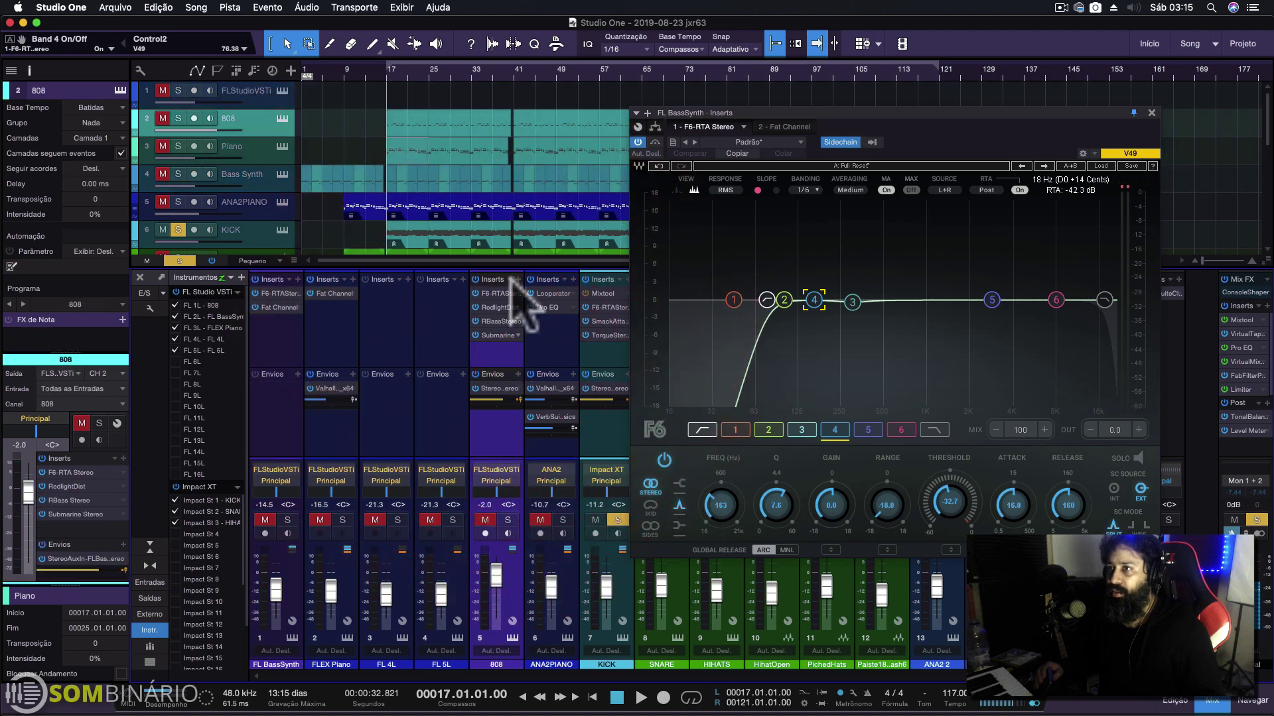
{"action": "left_click", "coordinate": [1148, 113]}
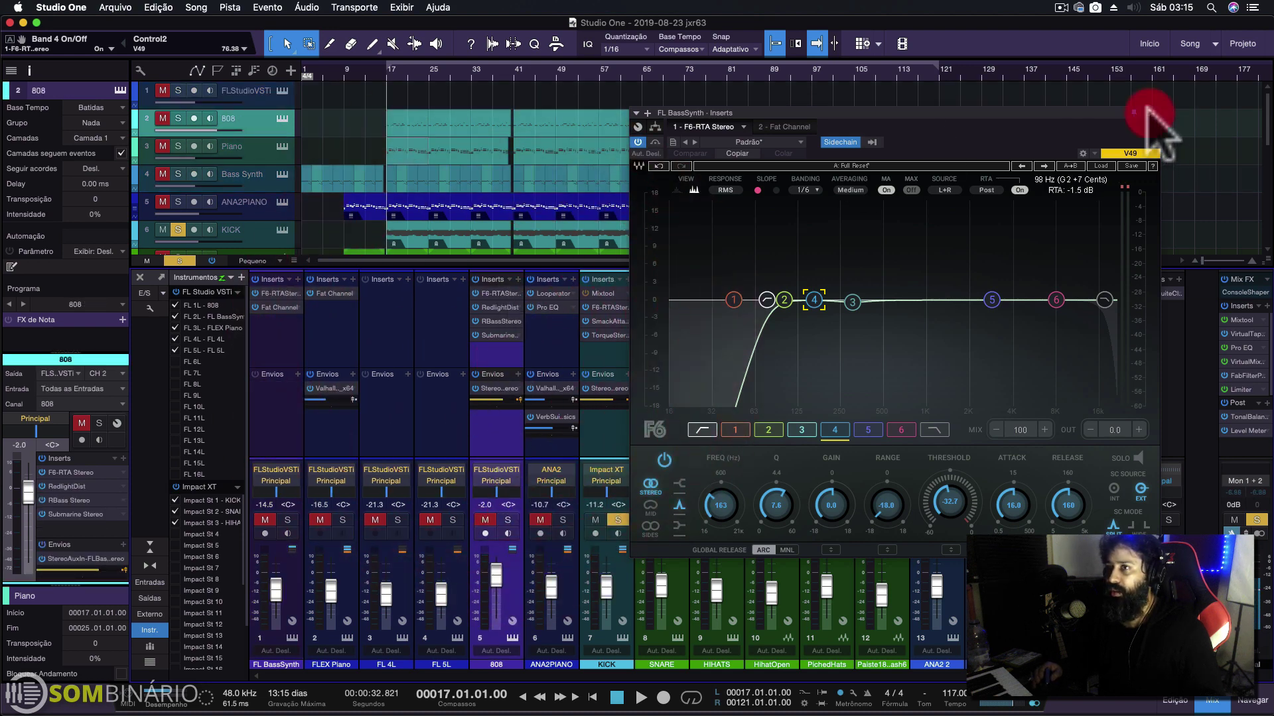
{"action": "double_click", "coordinate": [496, 293]}
{"action": "left_click_drag", "start_coordinate": [528, 89], "coordinate": [452, 82]}
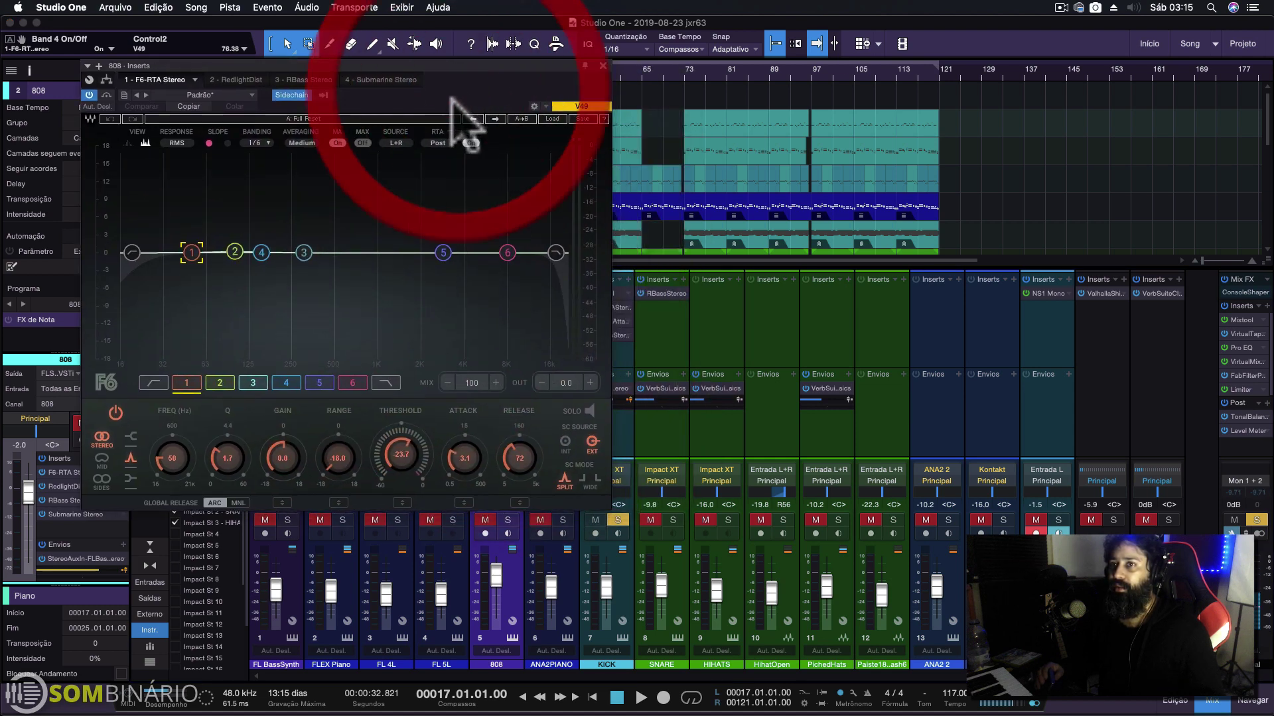
Step: Start the song from bar 17, solo the 808 channel alongside KICK, and stop playback
{"action": "key", "text": "space"}
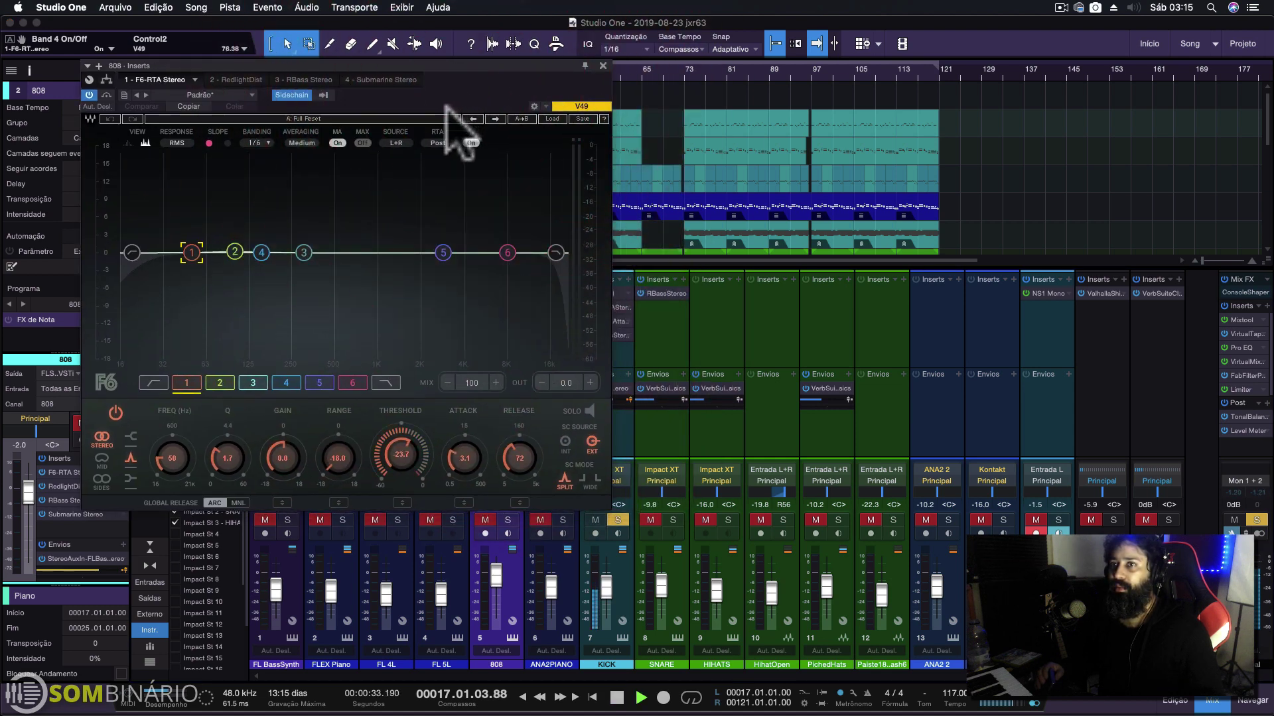
{"action": "left_click", "coordinate": [508, 521]}
{"action": "key", "text": "space"}
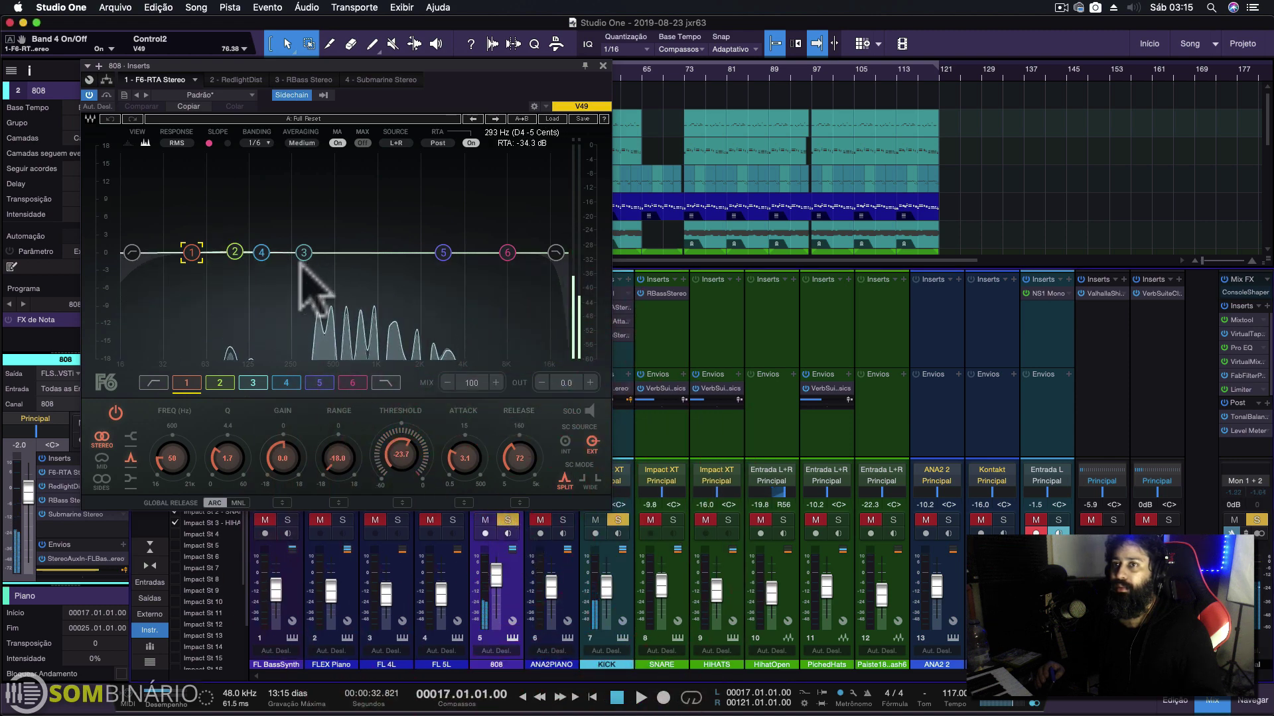
Step: Play the 808 and KICK from bar 17 to watch the 808's F6-RTA bands react, stop, and select band 1
{"action": "key", "text": "space"}
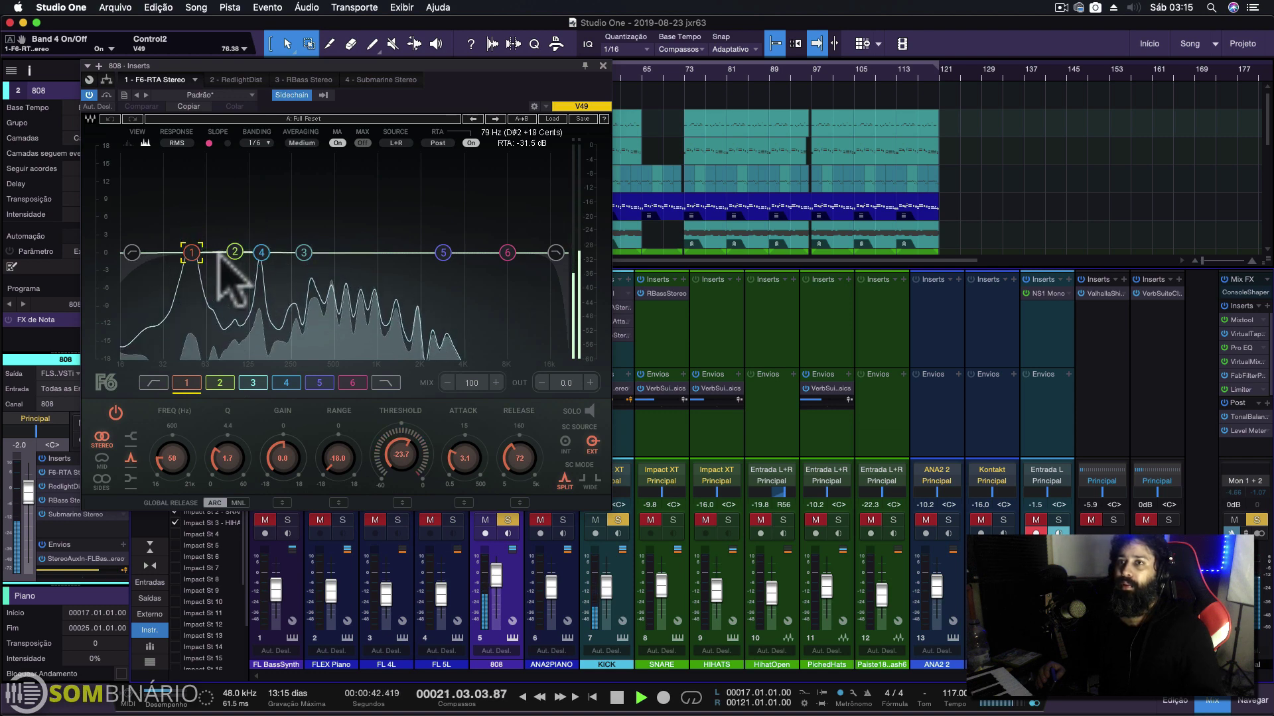
{"action": "key", "text": "space"}
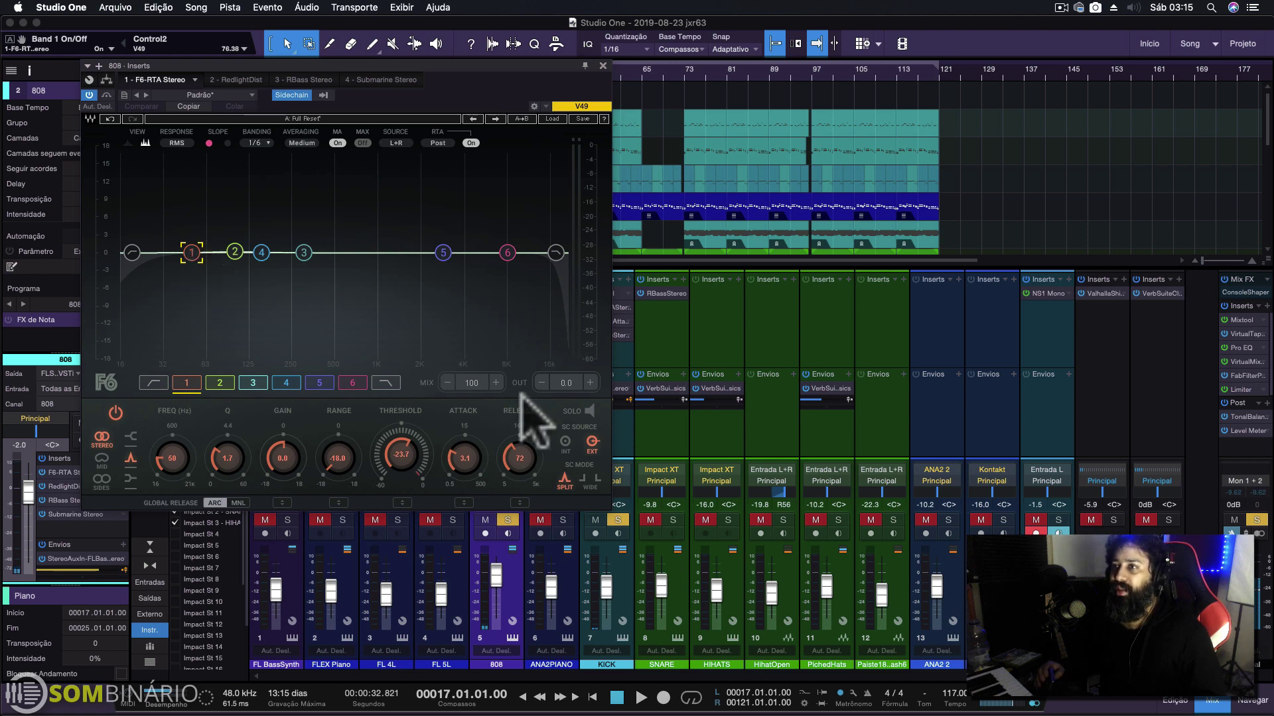
{"action": "left_click", "coordinate": [189, 253]}
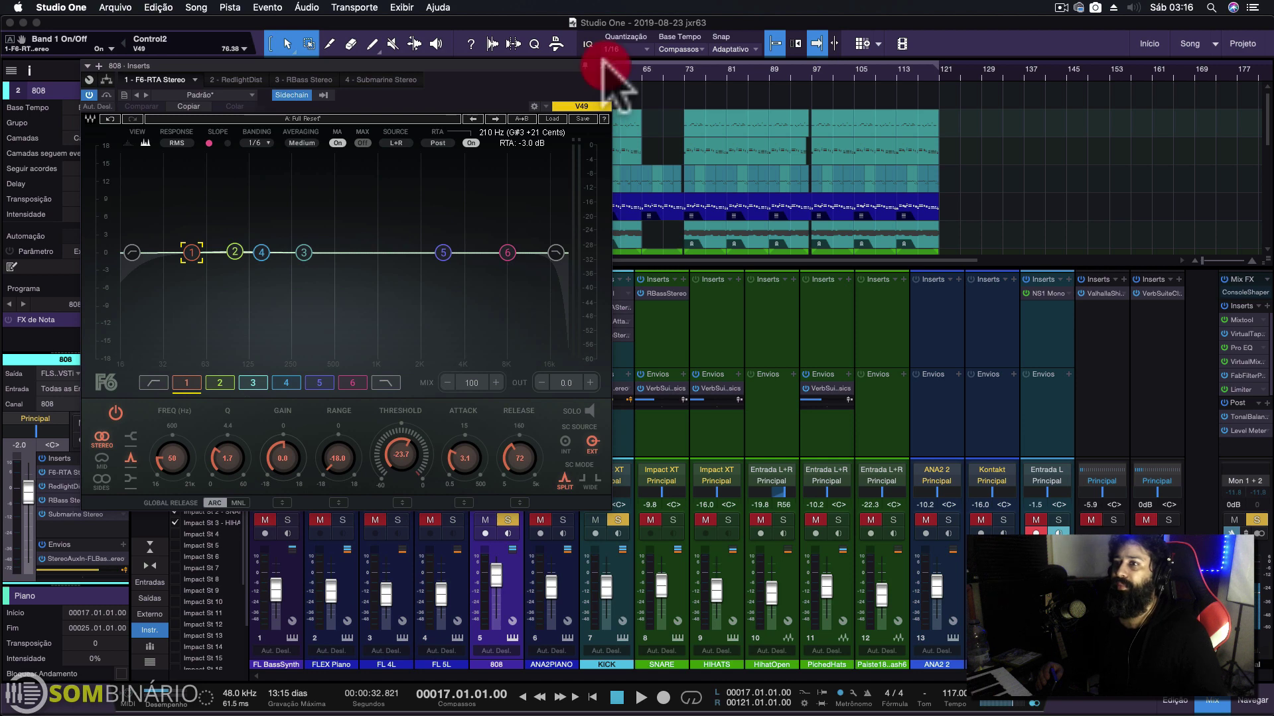
Step: Close the 808 inserts window and clear the solos on the 808 and KICK channels
{"action": "left_click", "coordinate": [603, 65]}
{"action": "left_click", "coordinate": [508, 522]}
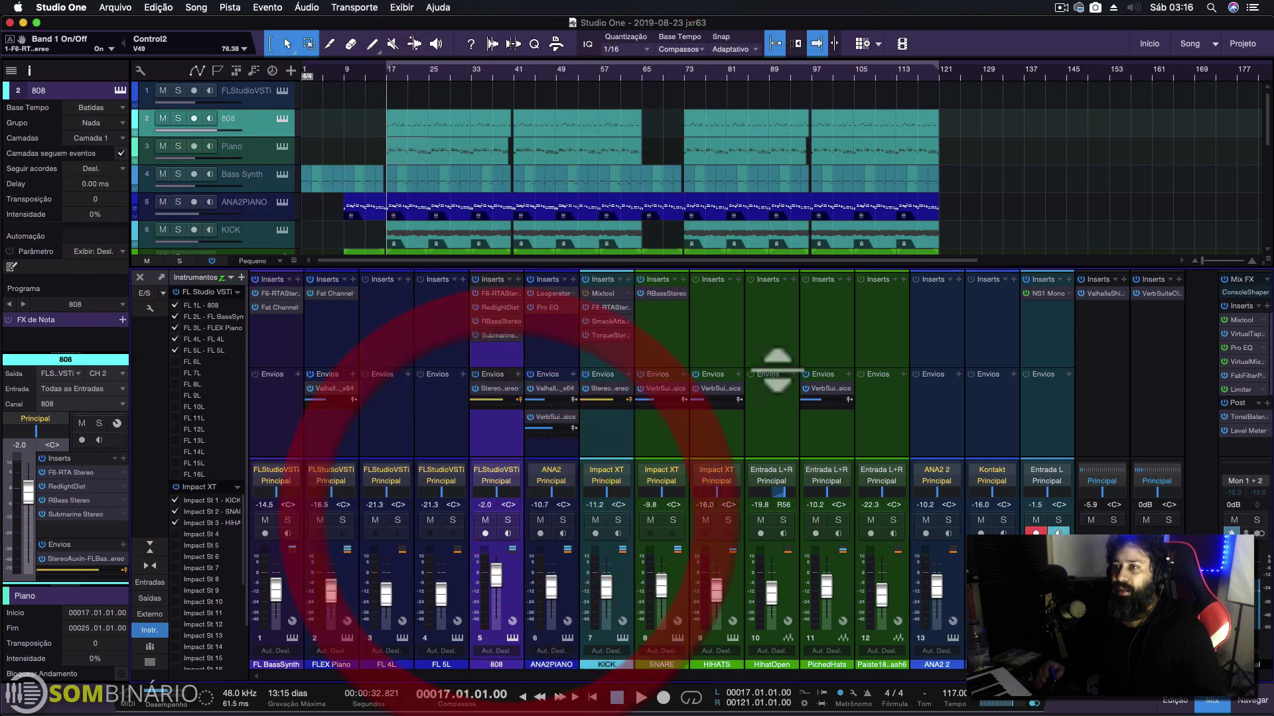
Step: During full-mix playback from bar 17, set the 808 fader to -7.2, FL BassSynth to -10.2 and HIHATS to -15.0 dB, then stop
{"action": "key", "text": "space"}
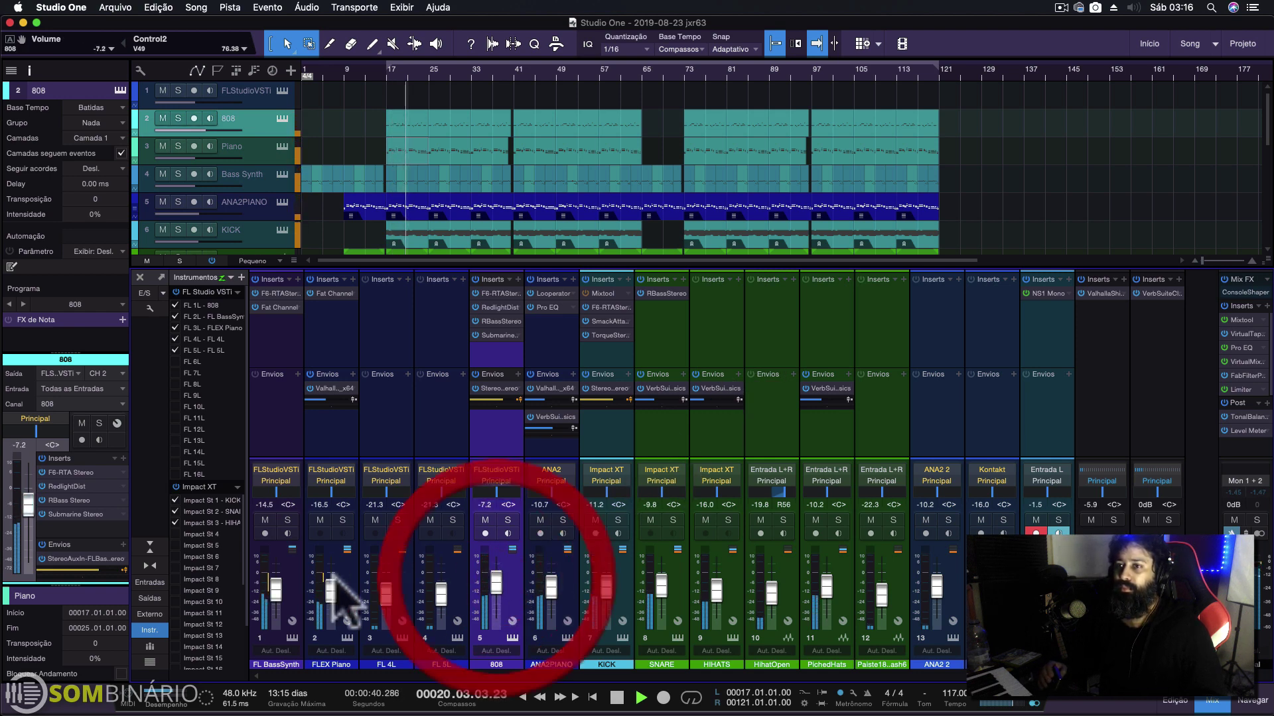
{"action": "left_click_drag", "start_coordinate": [280, 584], "coordinate": [279, 590]}
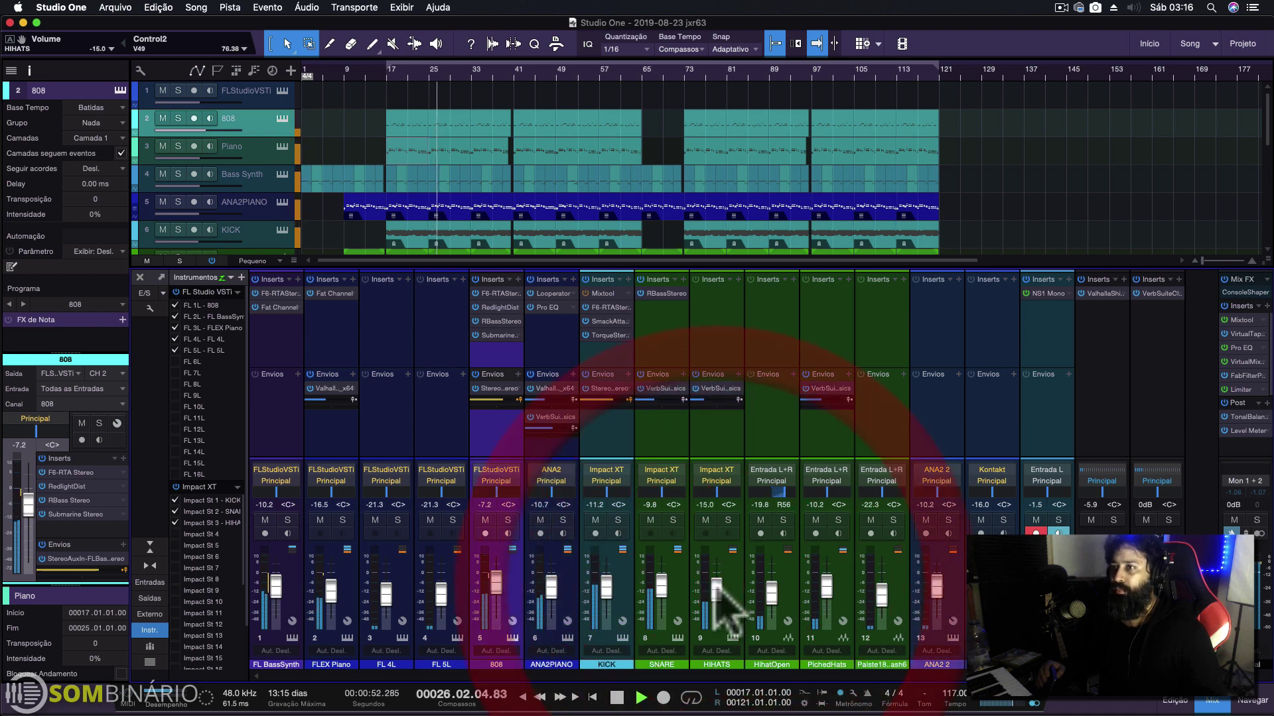
{"action": "key", "text": "space"}
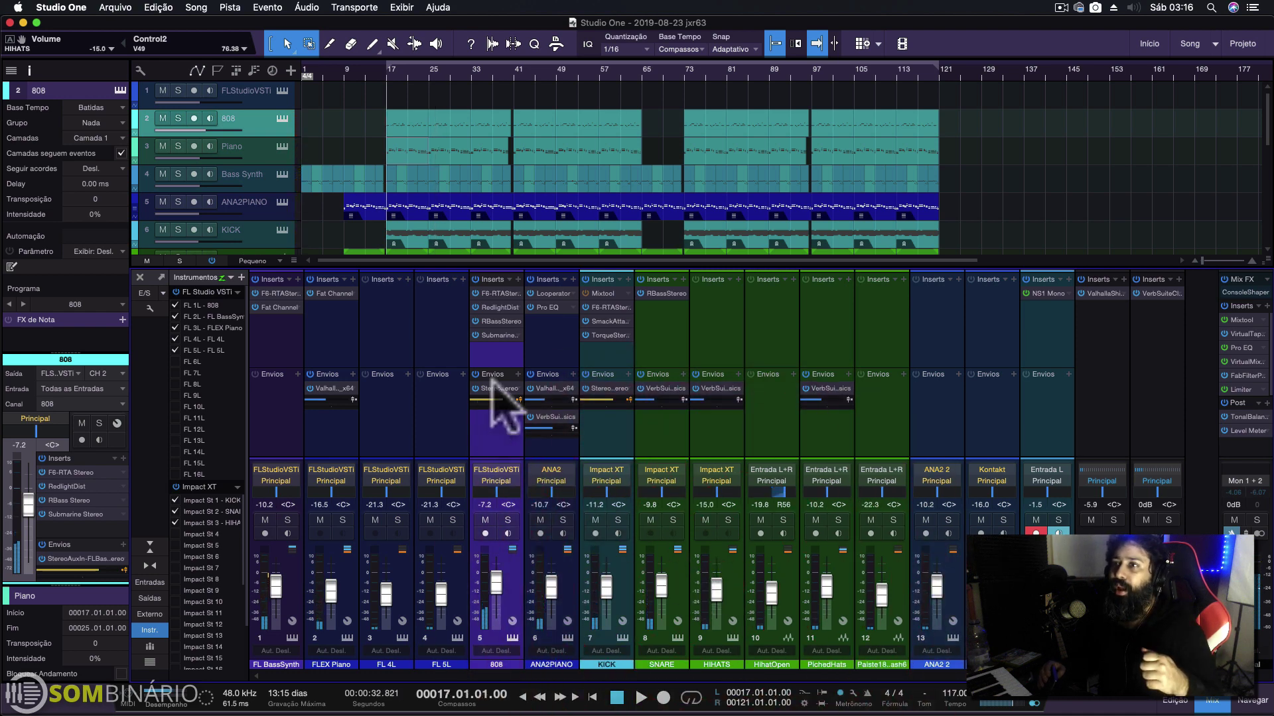
Step: Reopen the 808 channel's F6-RTA to review its sidechained EQ bands, then close the inserts window
{"action": "left_click", "coordinate": [504, 312]}
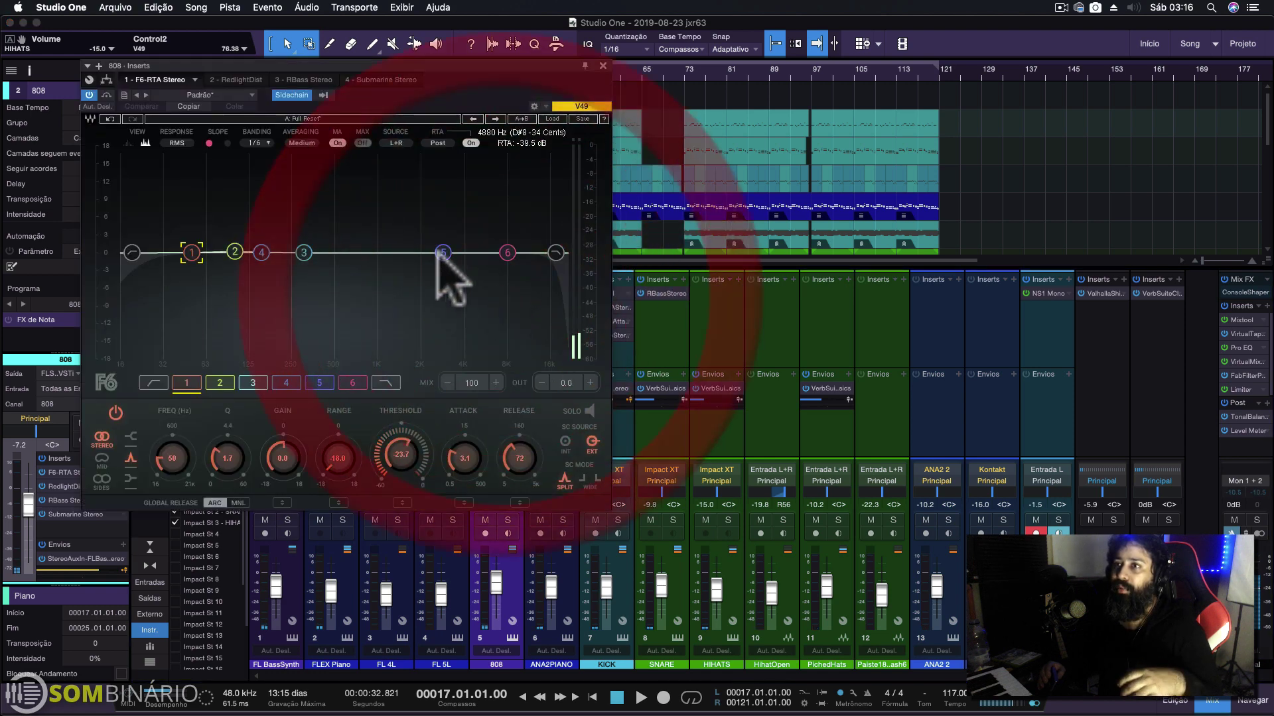
{"action": "left_click_drag", "start_coordinate": [405, 111], "coordinate": [690, 179]}
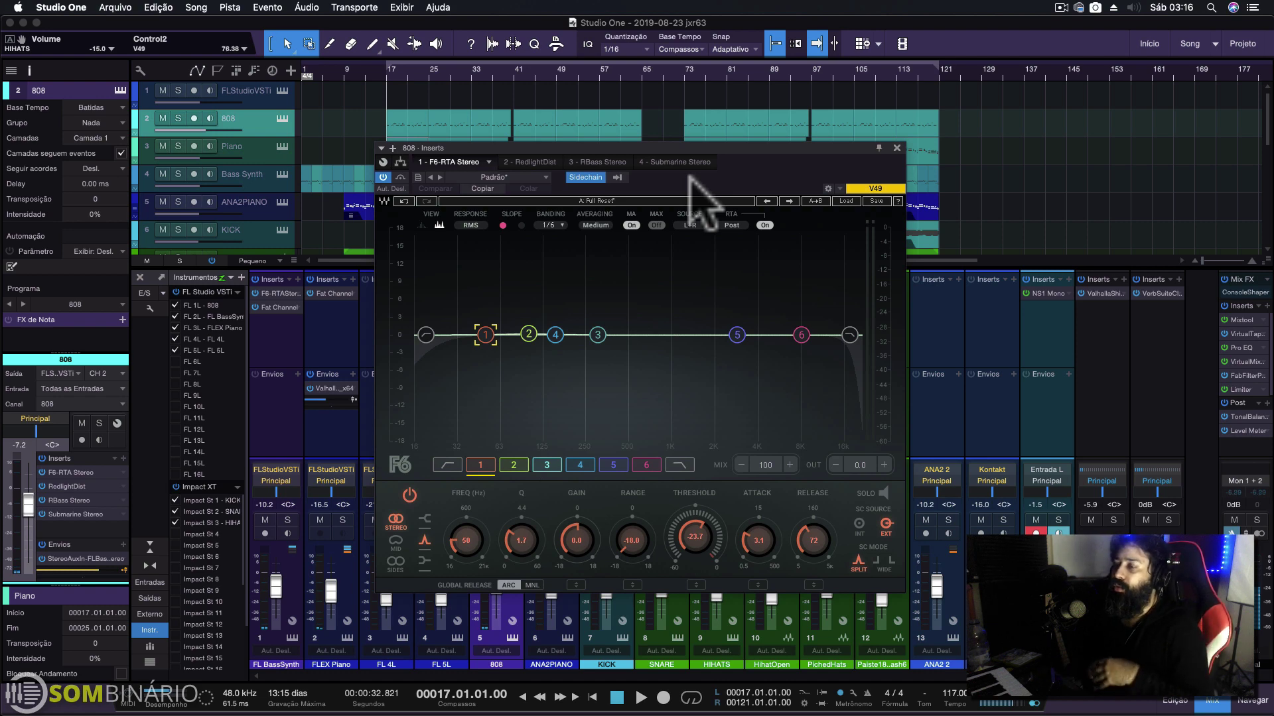
{"action": "left_click", "coordinate": [896, 148]}
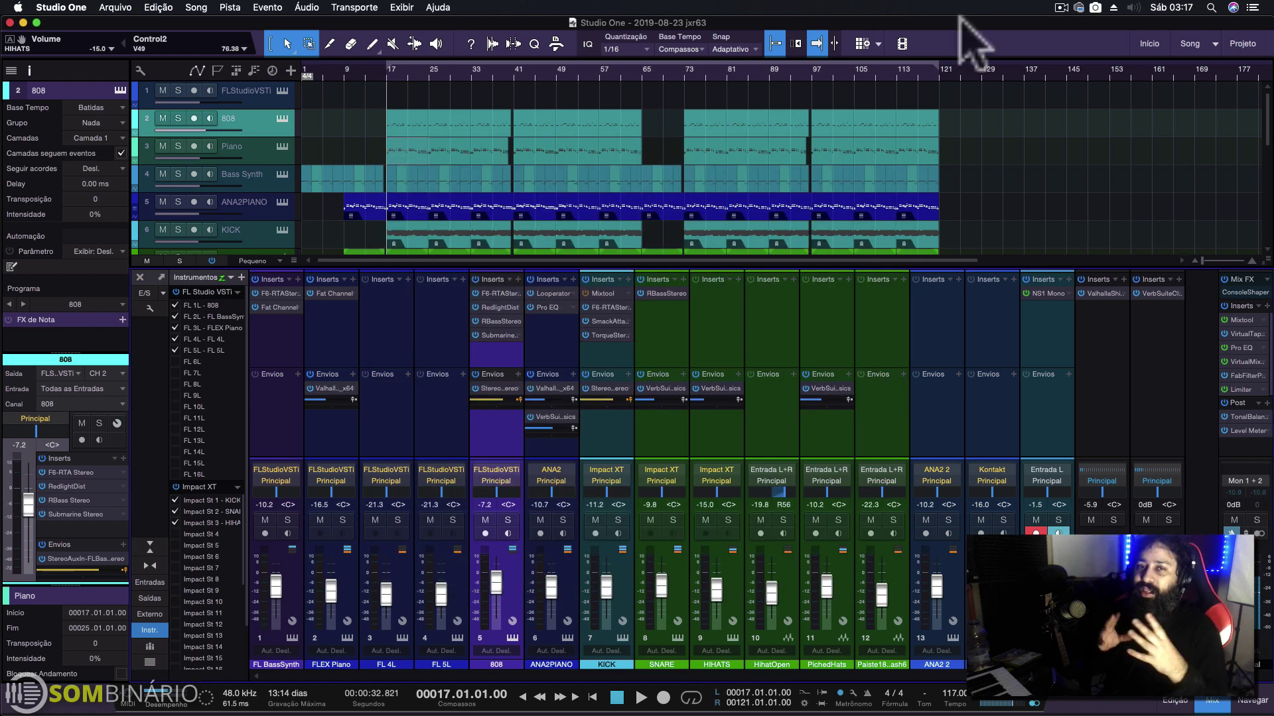